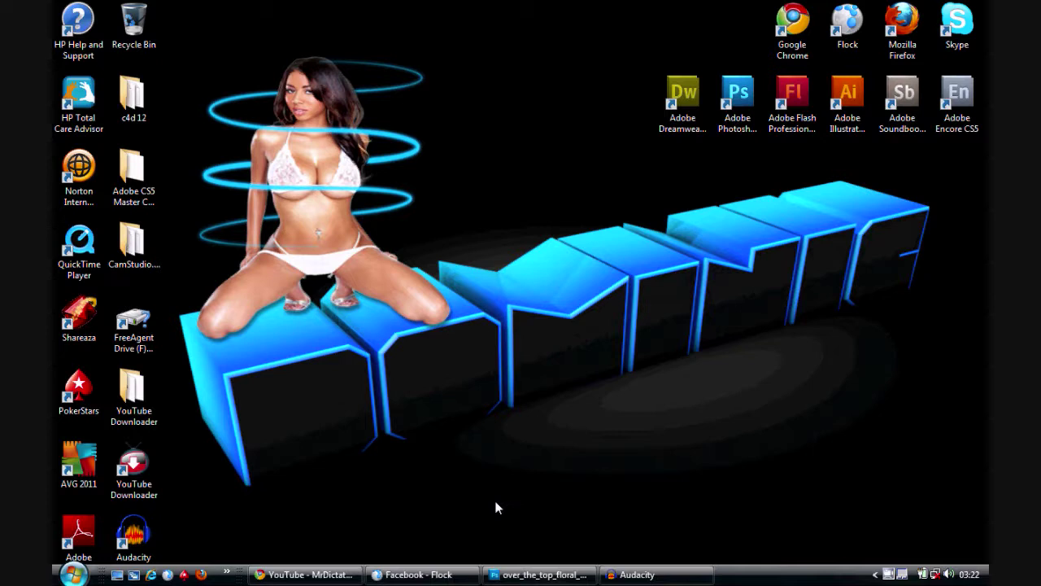
- Switch to Photoshop and examine the two open documents, the figure cutout PSD and the floral wallpaper
left_click(530, 576)
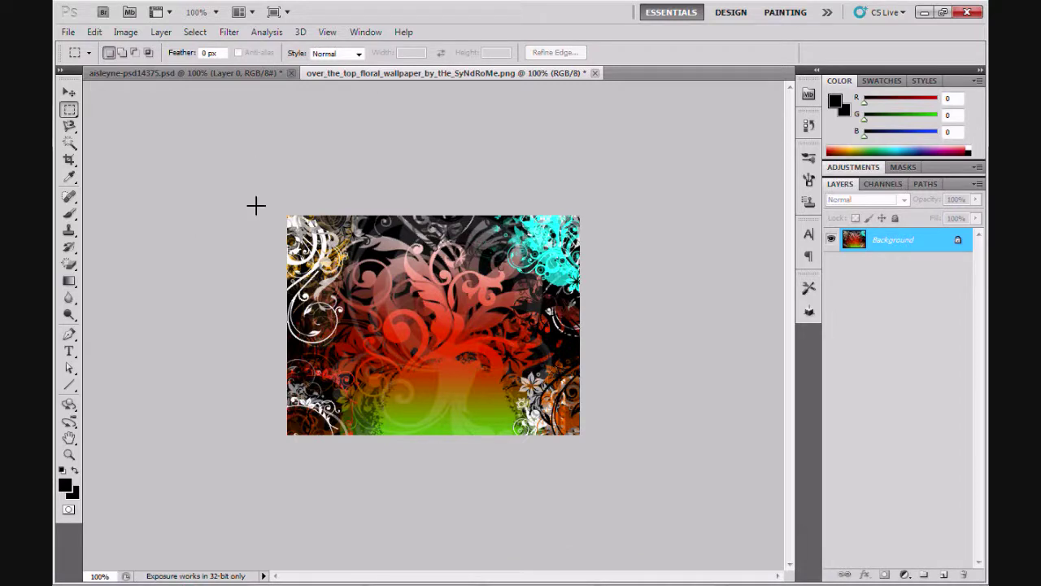
left_click(228, 75)
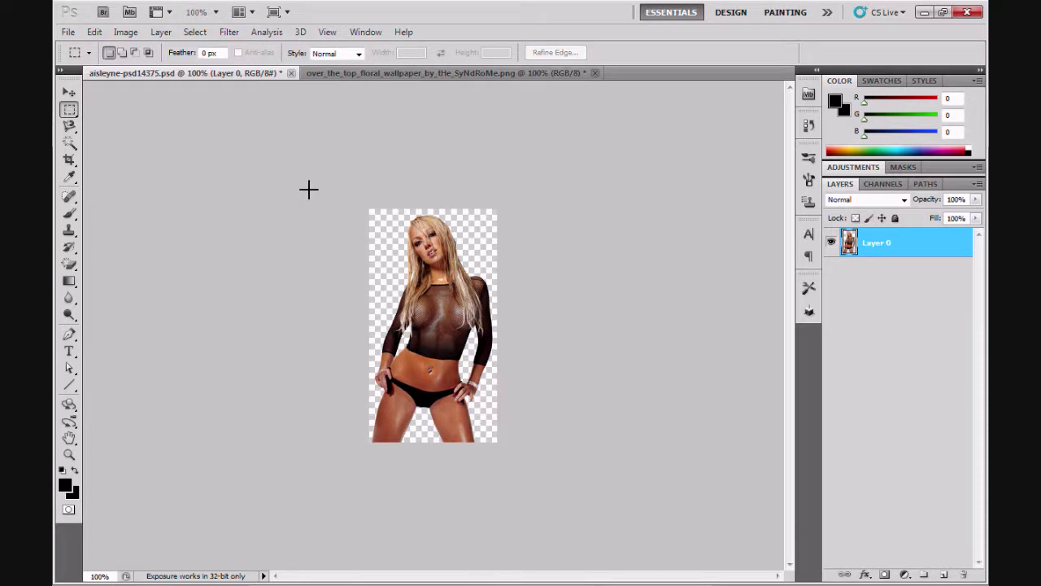
left_click(388, 76)
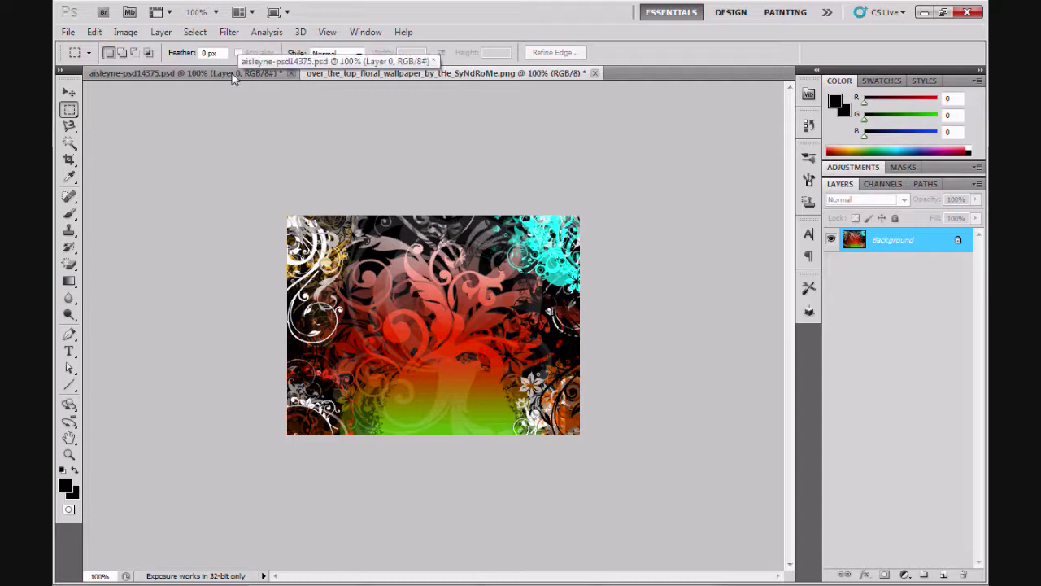
- In the cutout PSD, marquee-select the figure from the canvas top down to the upper thighs and copy it
left_click(189, 75)
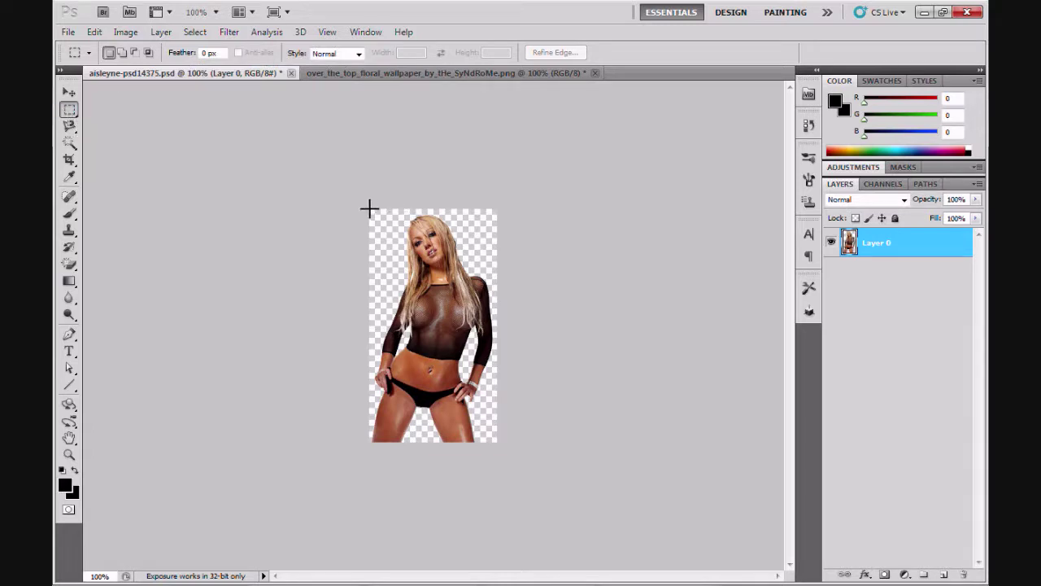
left_click_drag(369, 209, 503, 377)
left_click_drag(503, 411, 498, 419)
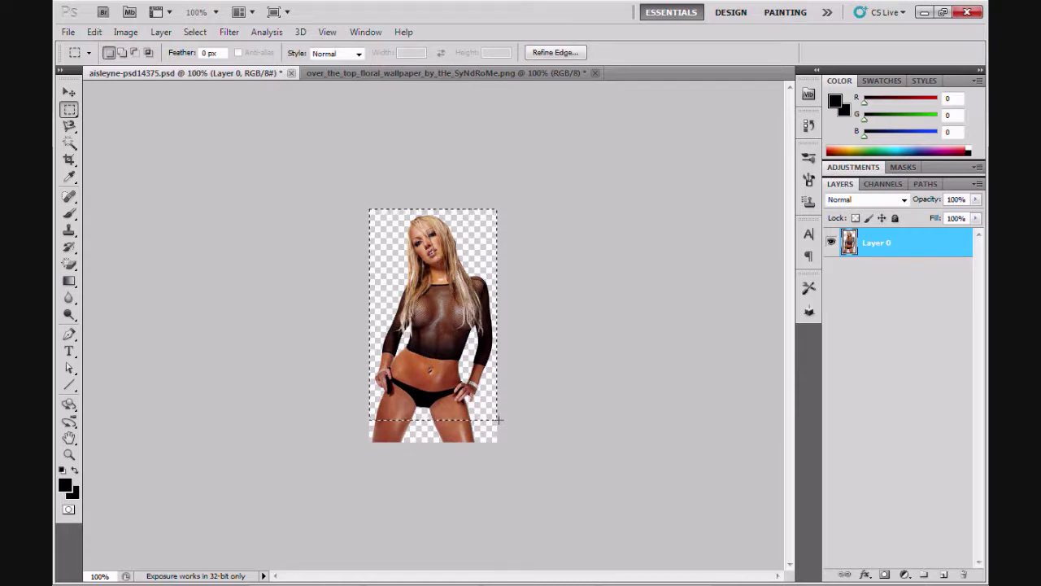
left_click(94, 31)
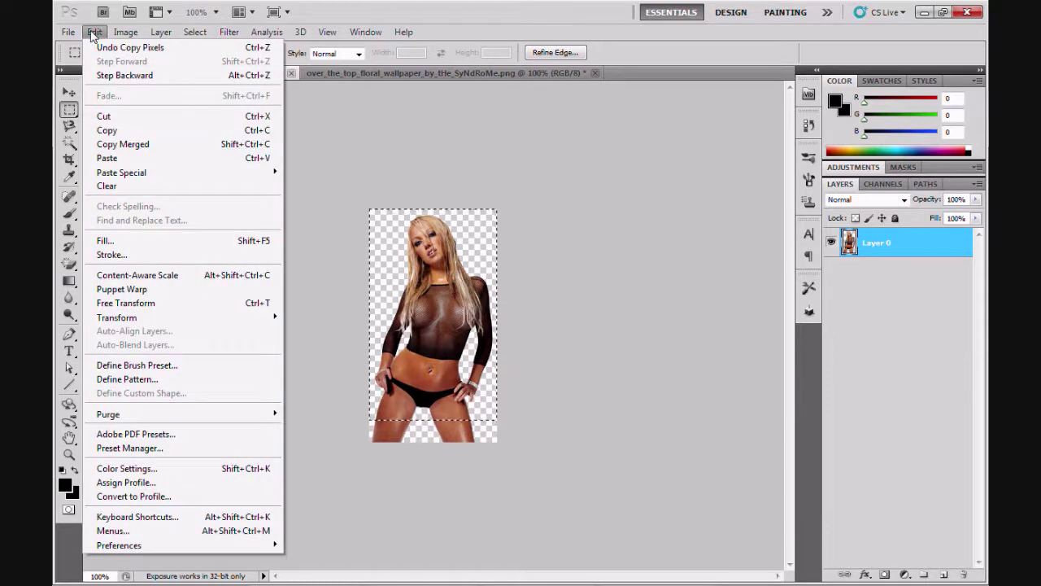
left_click(116, 131)
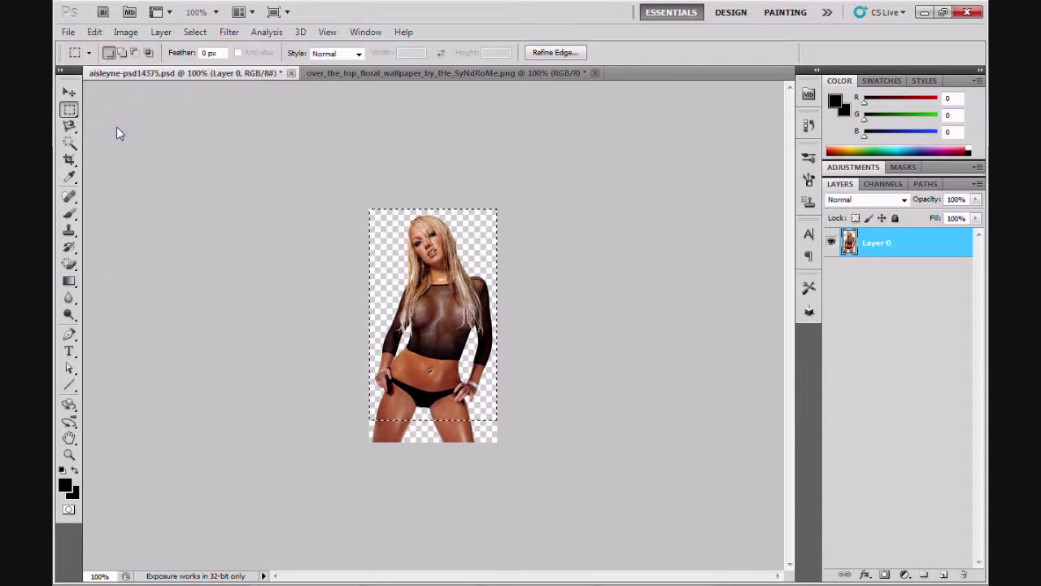
- Paste the copied figure into the floral wallpaper and move it down so its cut edge meets the canvas bottom
left_click(396, 74)
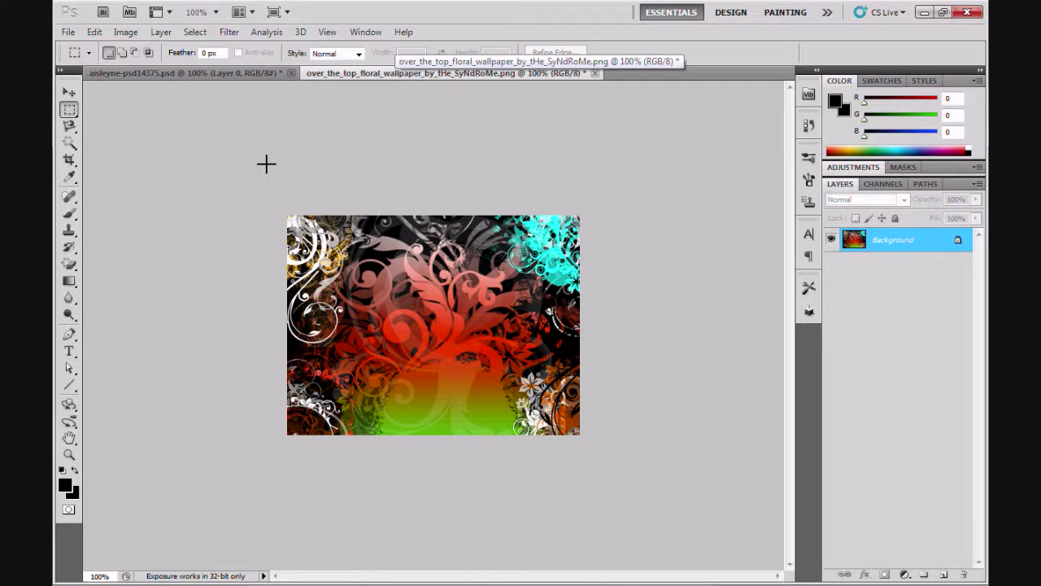
key("ctrl+v")
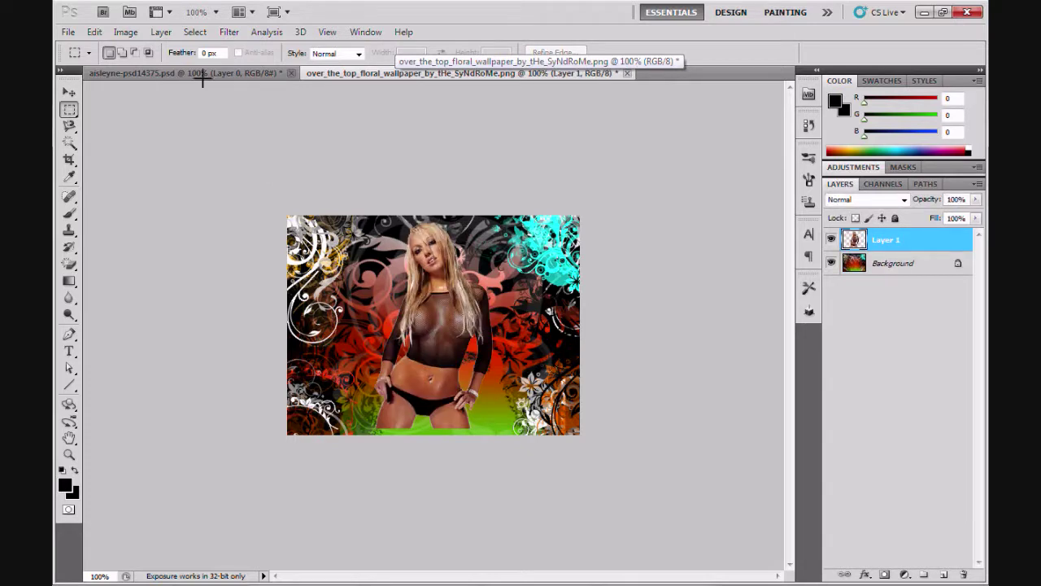
left_click(95, 32)
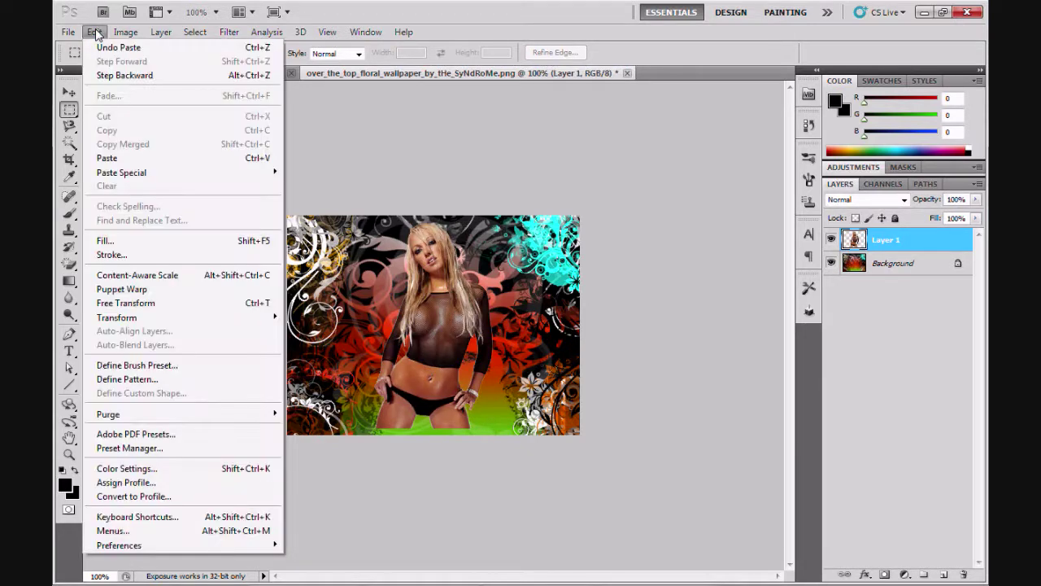
left_click(396, 134)
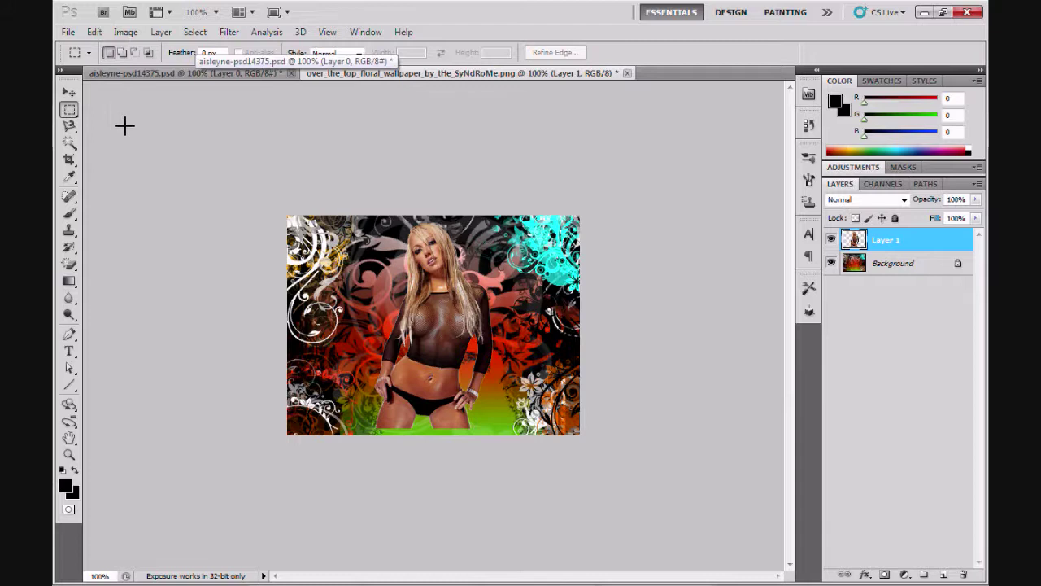
left_click(69, 92)
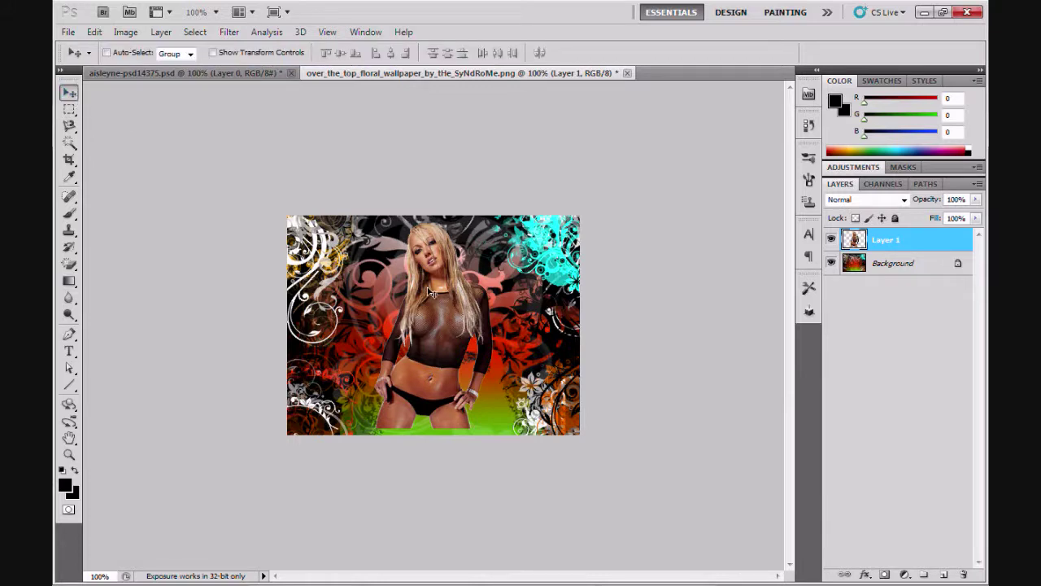
left_click_drag(435, 294, 439, 301)
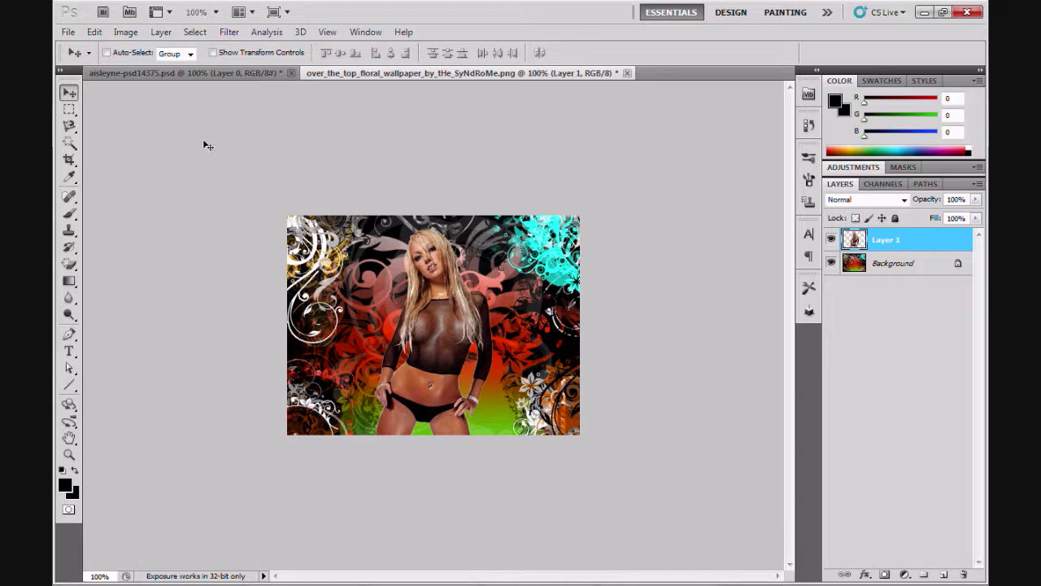
- Save the composite as a JPEG copy named sig1 in the Pictures folder, with quality 12 and Baseline Optimized
left_click(68, 32)
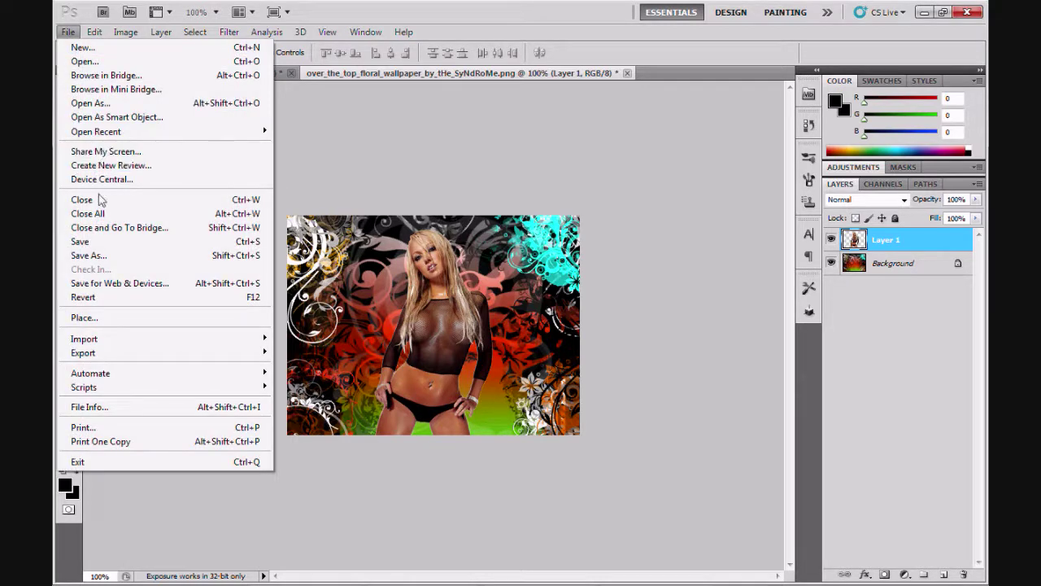
left_click(119, 257)
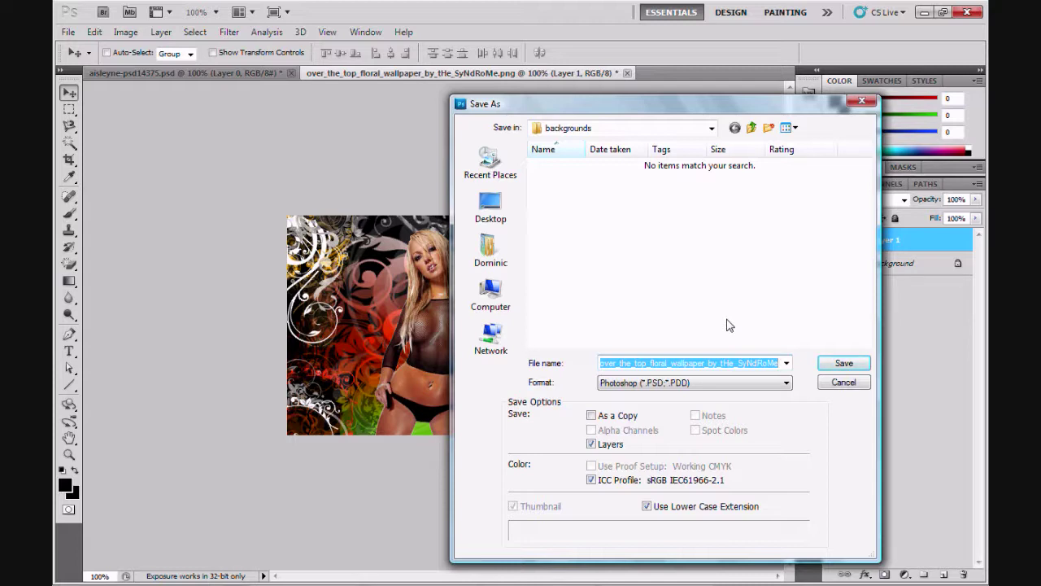
type("sig1")
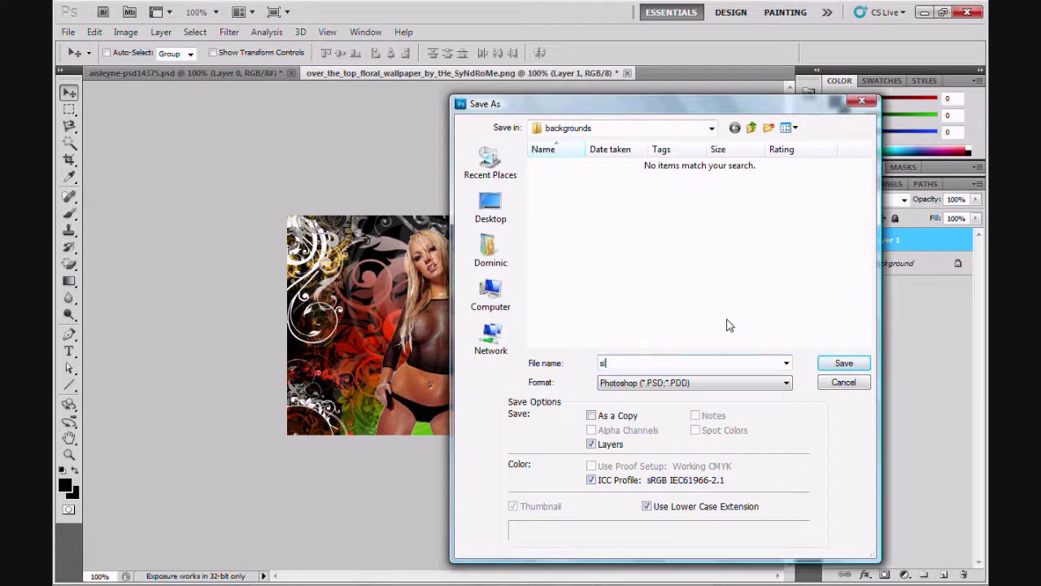
left_click(769, 382)
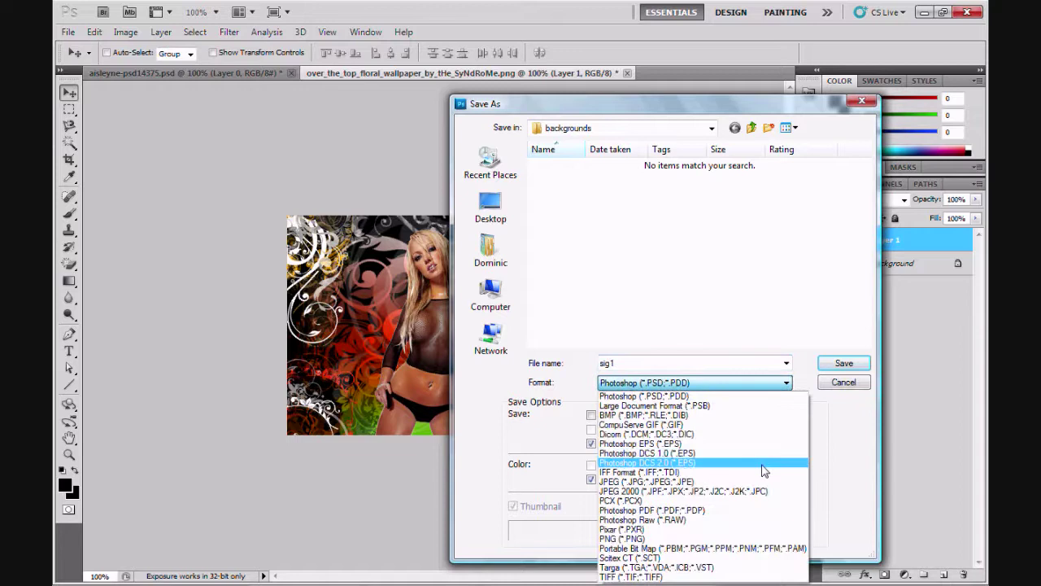
left_click(761, 483)
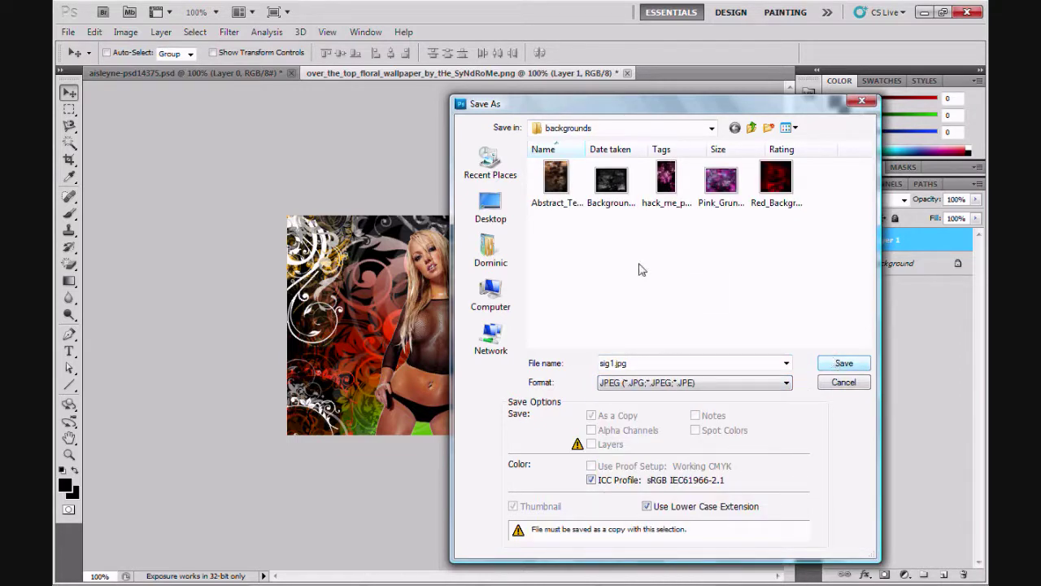
left_click(493, 258)
double_click(571, 331)
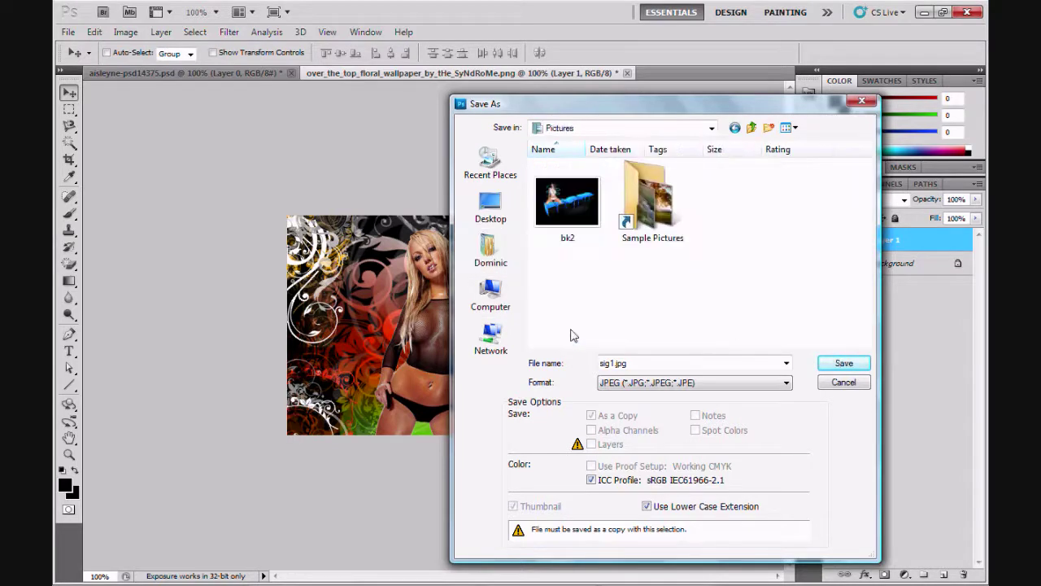
left_click(827, 366)
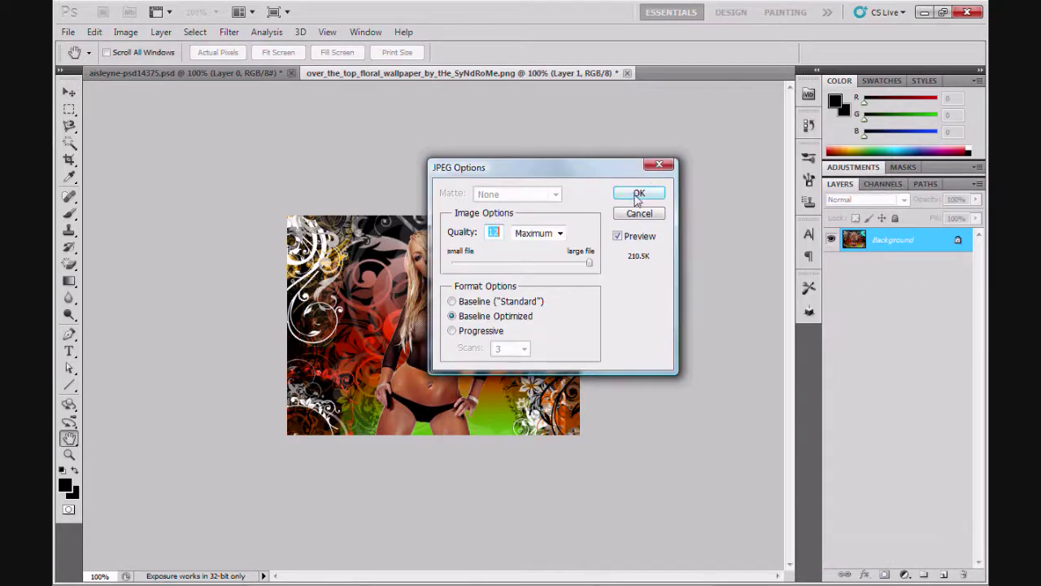
left_click(638, 197)
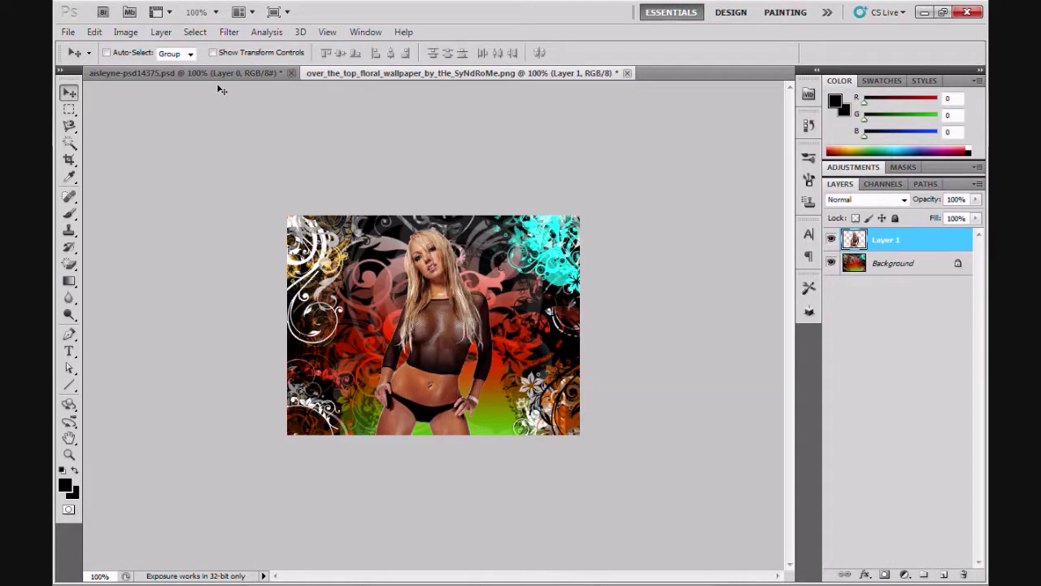
- Close both the floral wallpaper and the figure cutout documents without saving their changes
left_click(627, 73)
left_click(527, 236)
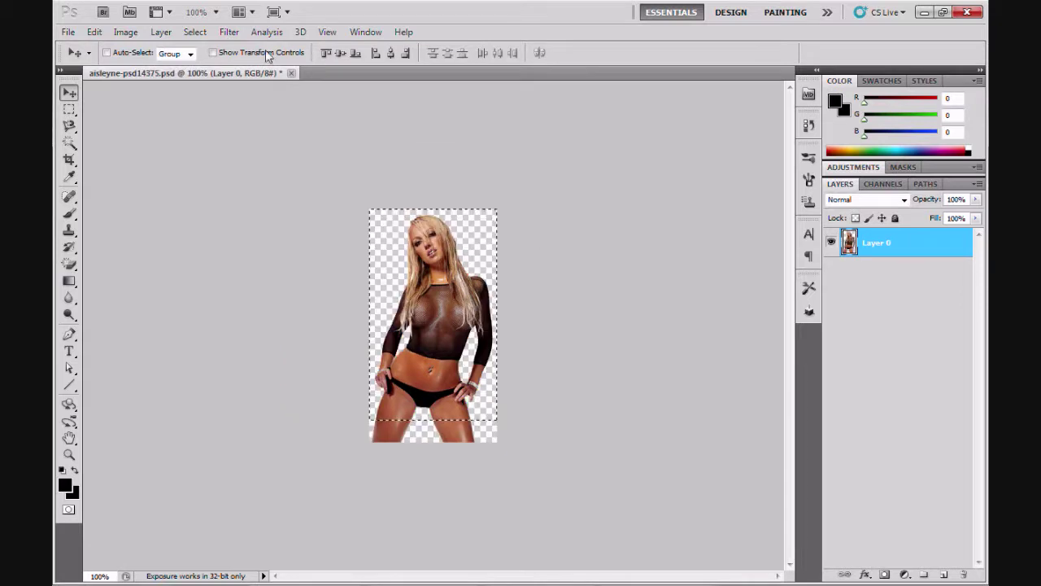
left_click(292, 73)
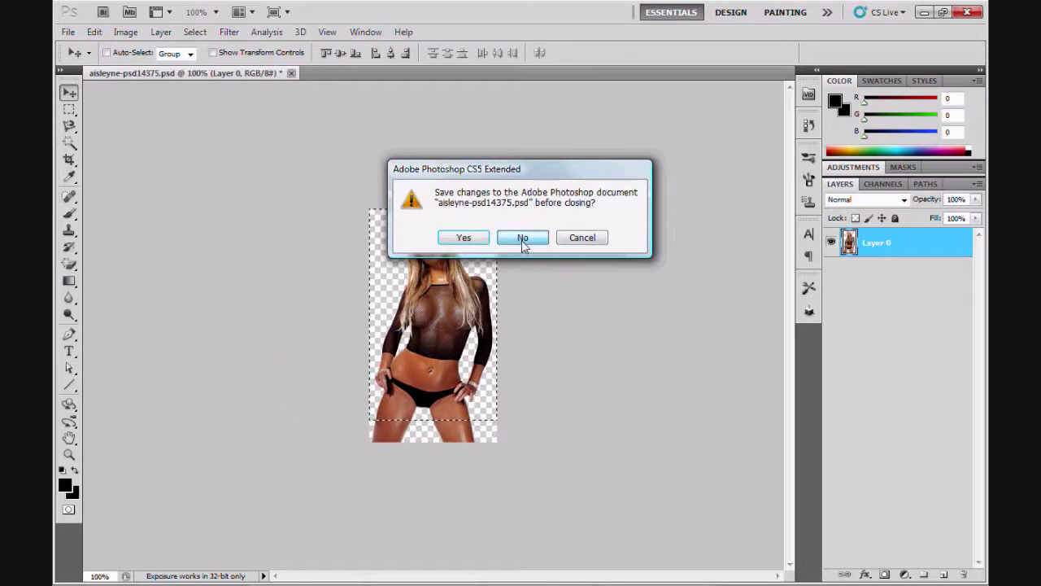
left_click(526, 237)
- Open sig1 from the Pictures folder and marquee-select a wide rectangle around the figure from the top edge to waist height
left_click(64, 34)
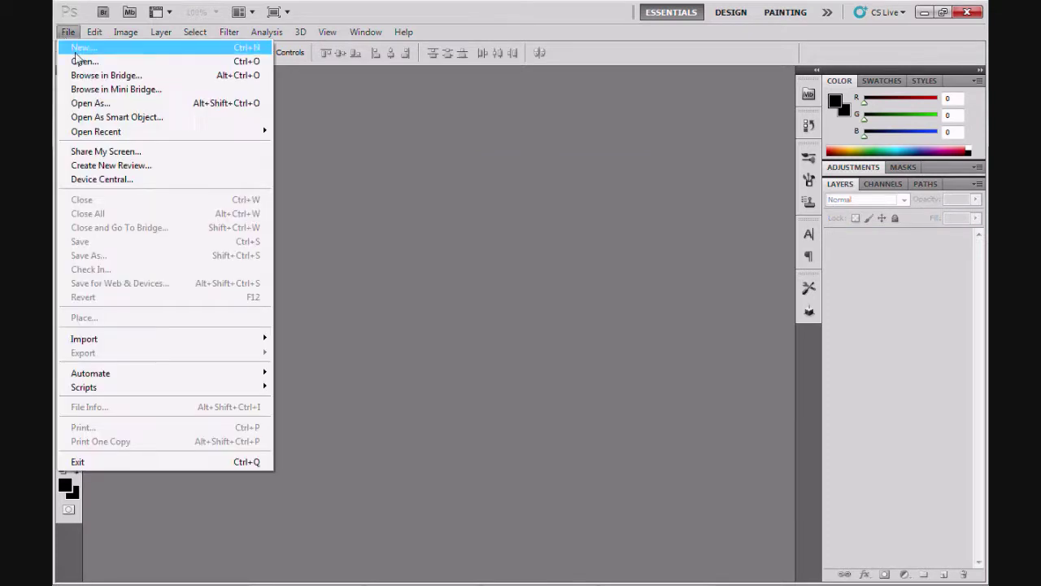
left_click(80, 62)
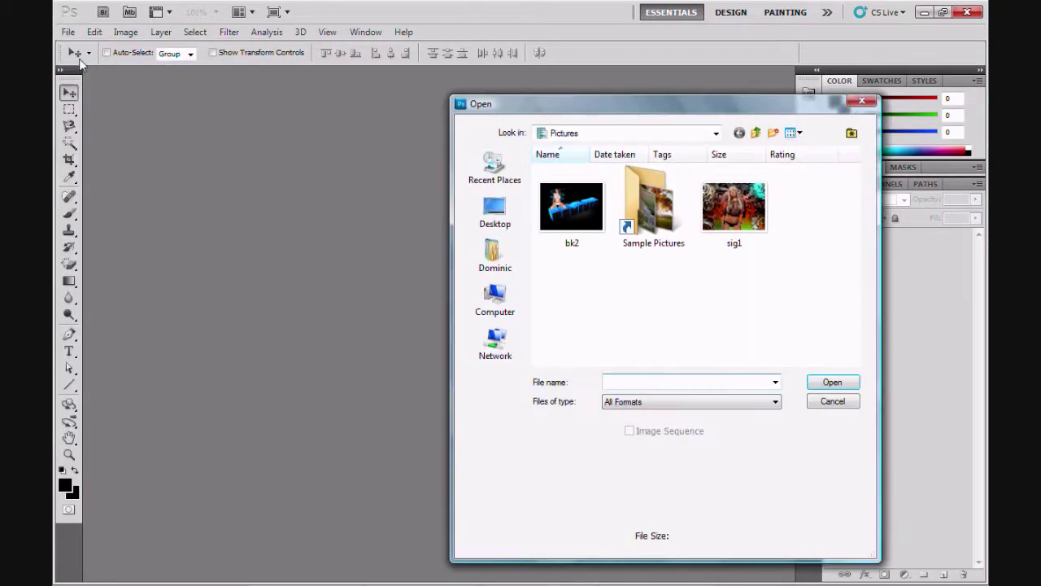
left_click(740, 218)
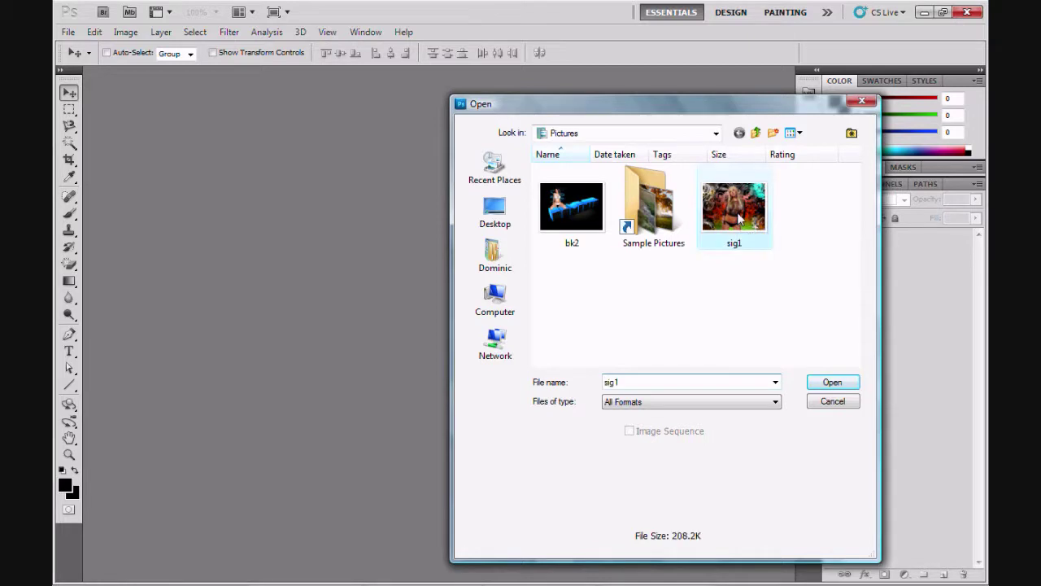
double_click(739, 218)
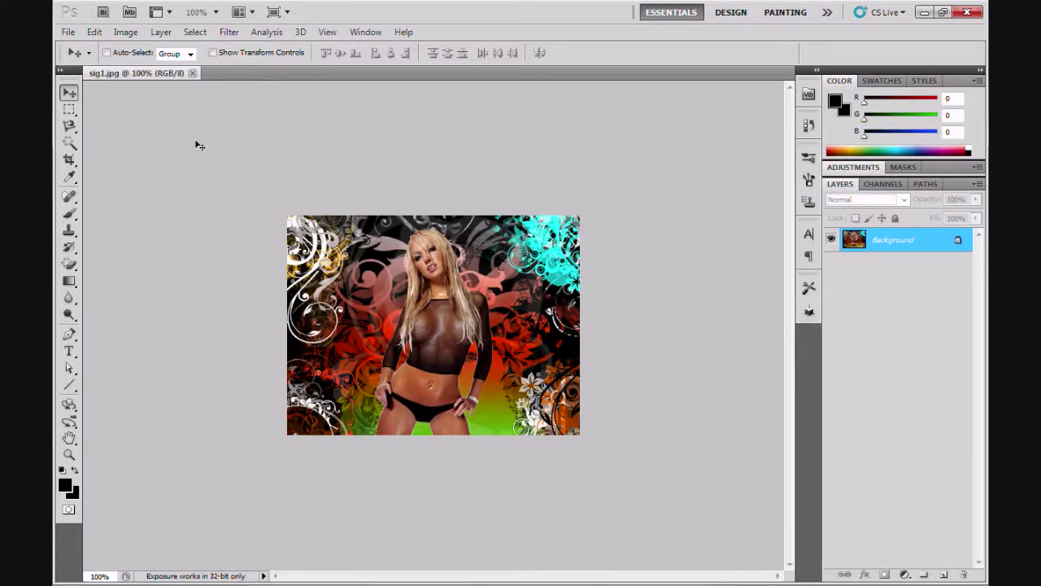
left_click(69, 109)
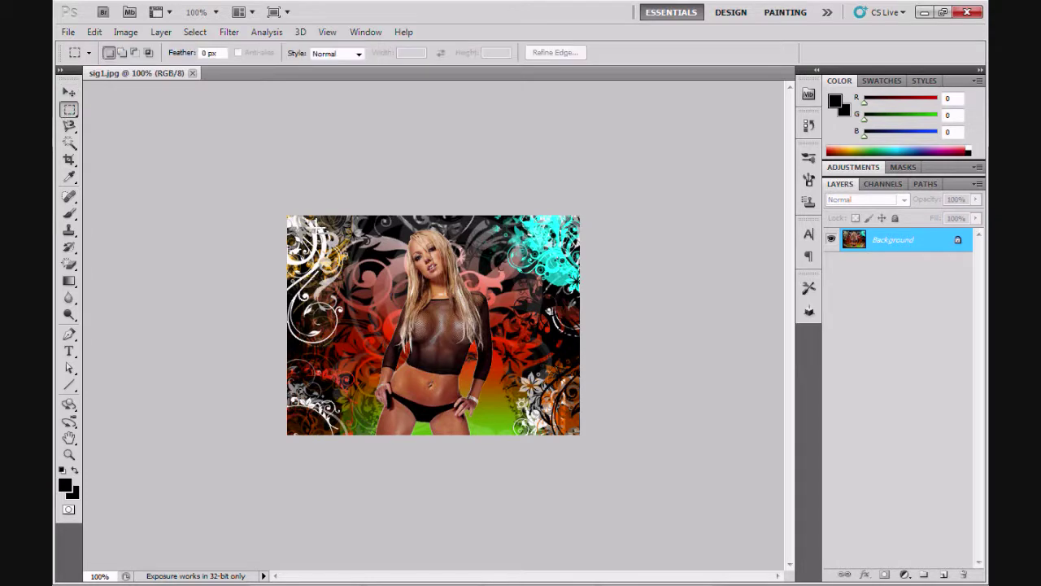
left_click_drag(325, 216, 563, 355)
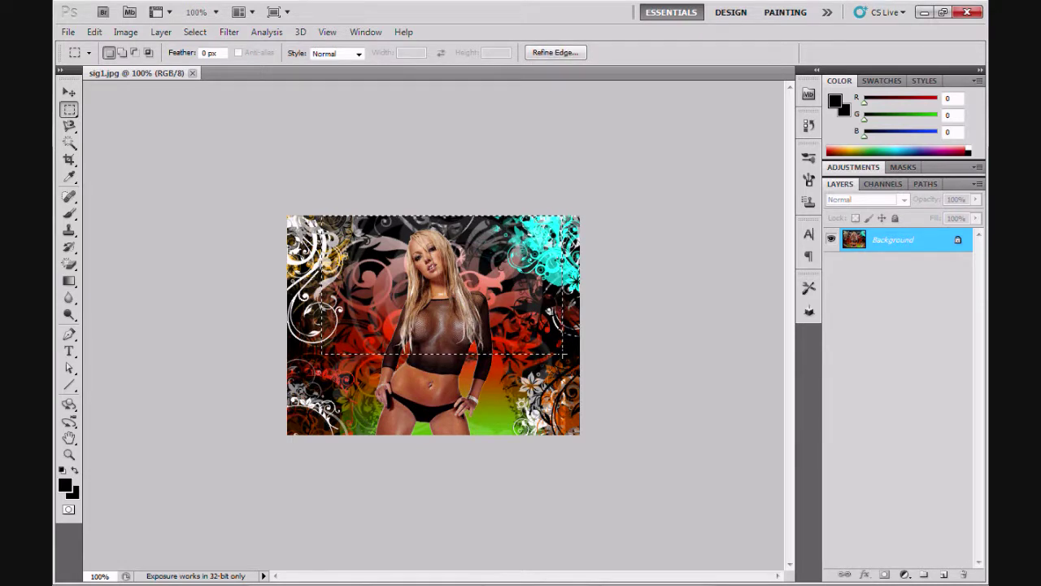
- Create a new document from the Web preset at 640 x 480 pixels, with Background Color as the background contents
left_click(69, 33)
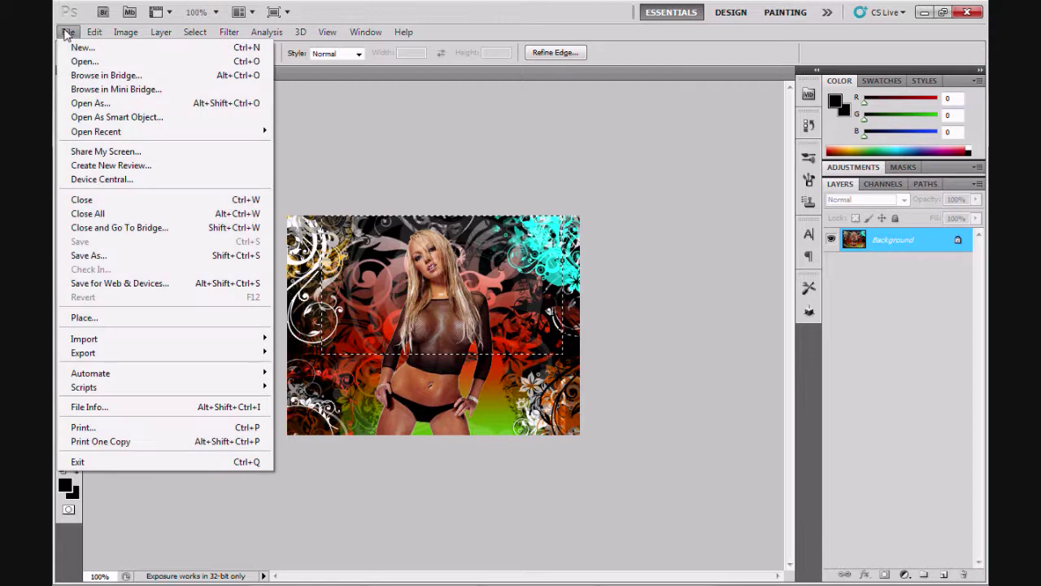
left_click(74, 48)
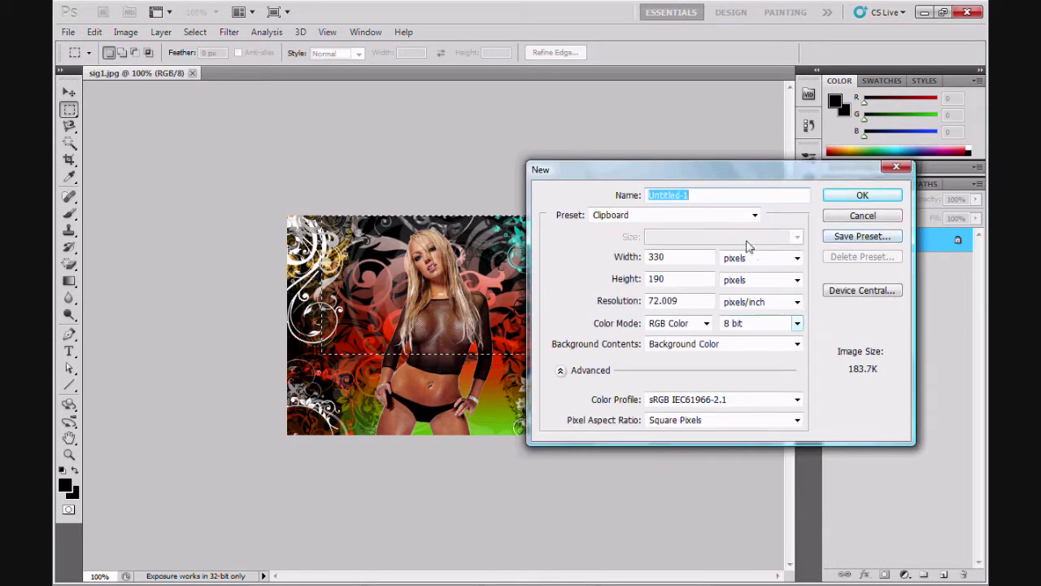
left_click(755, 215)
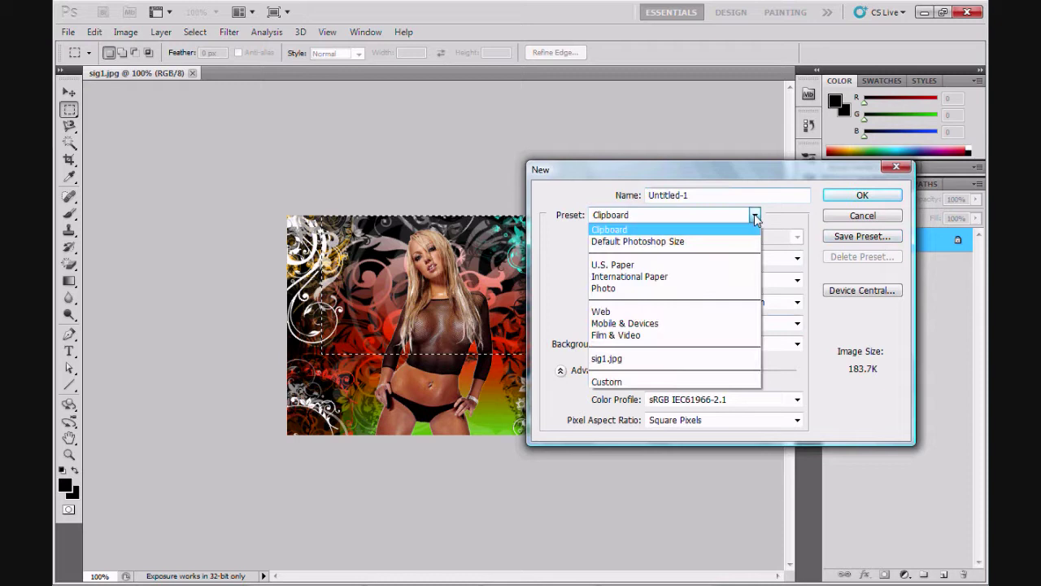
left_click(713, 313)
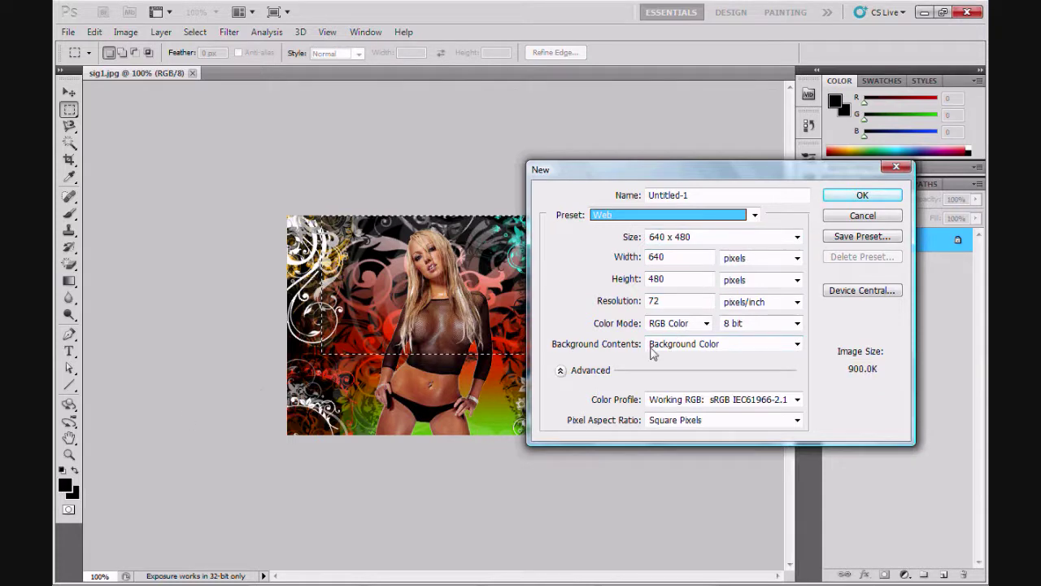
left_click(797, 344)
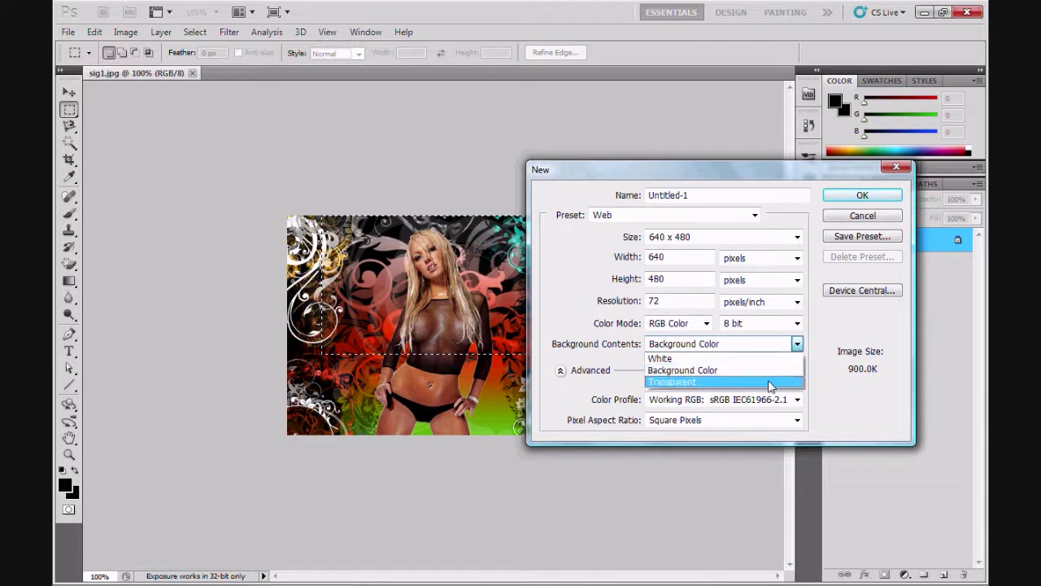
left_click(767, 370)
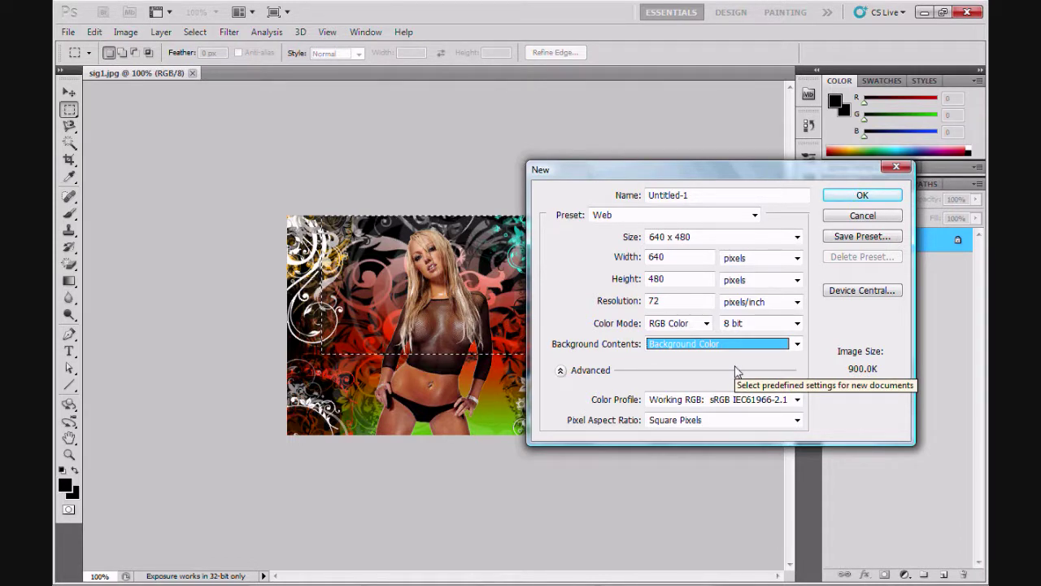
left_click(861, 197)
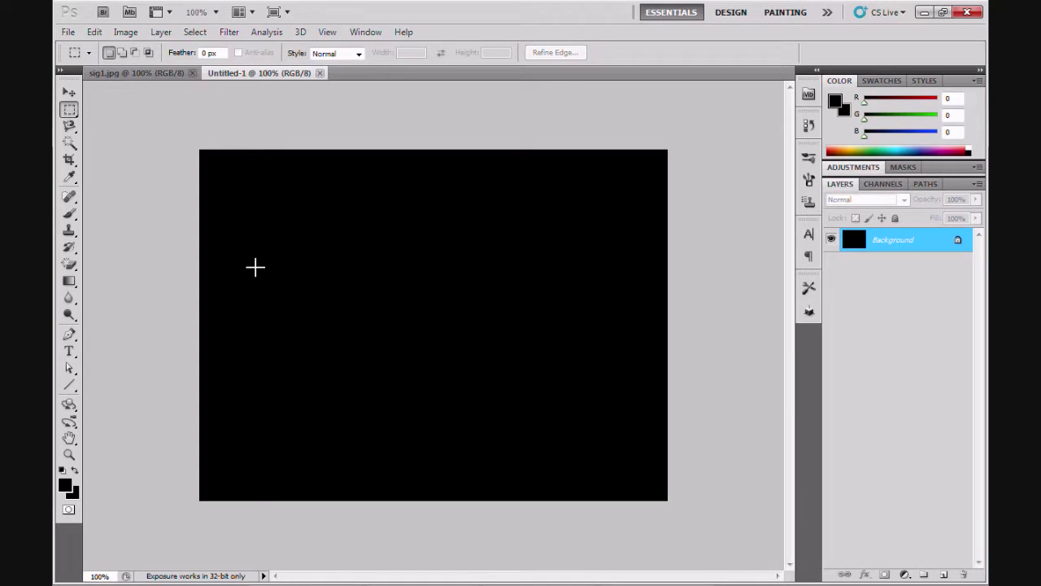
- Paste the copied part of sig1 into the new black document as its own layer
left_click(167, 73)
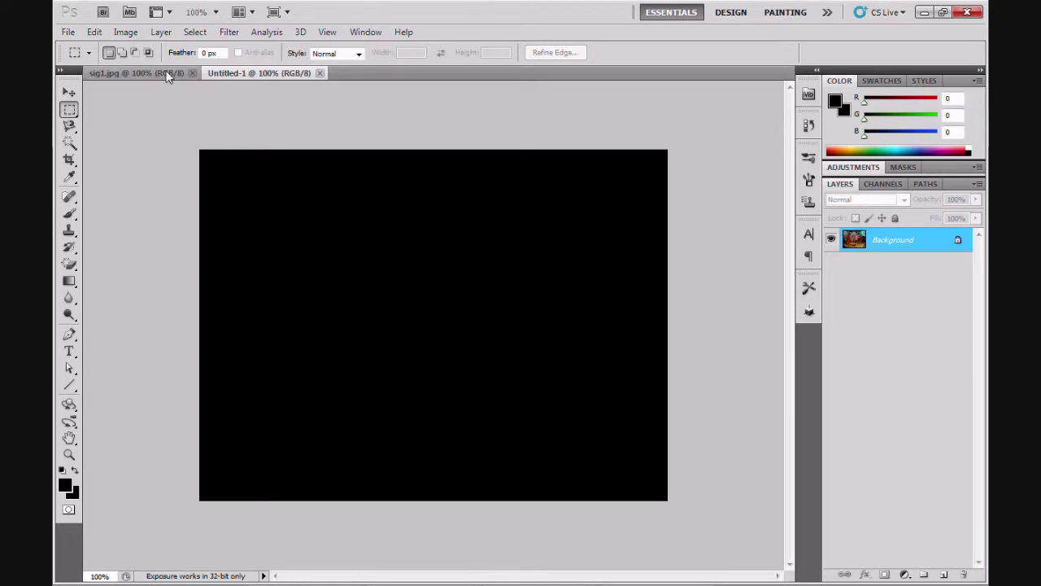
left_click(257, 72)
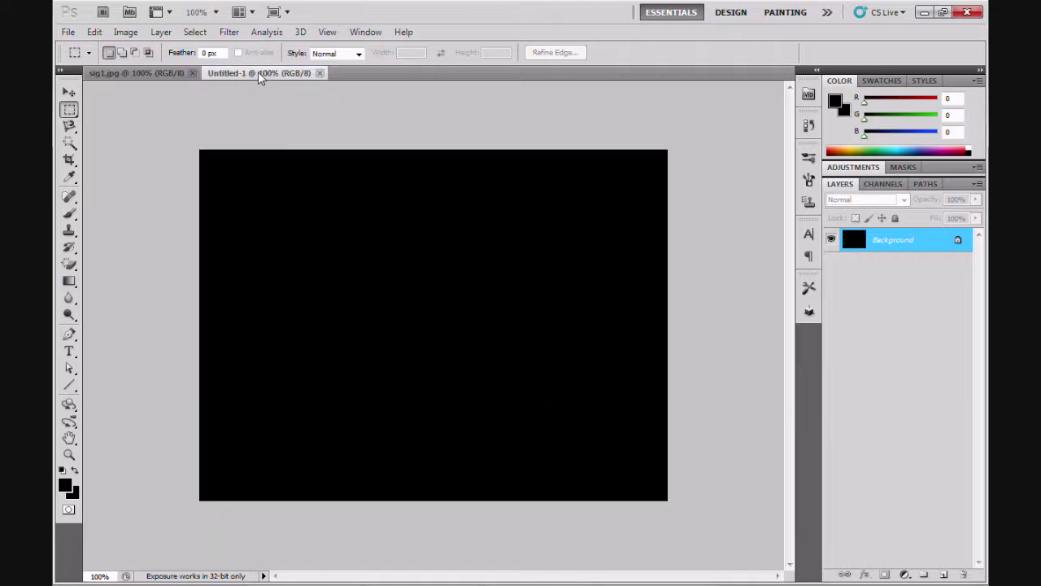
key("ctrl+v")
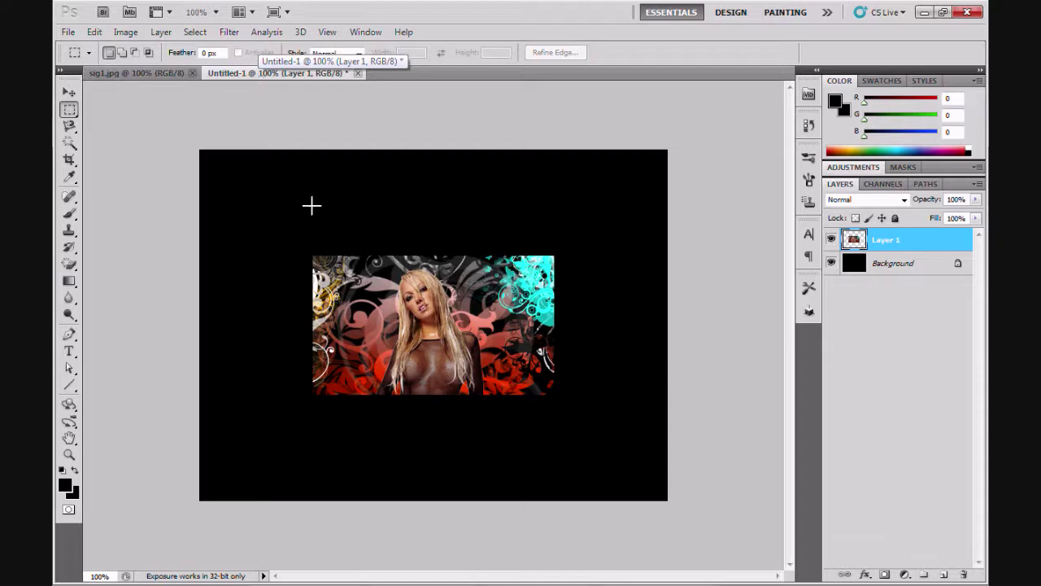
- Add a Stroke layer style to the pasted picture, using the Color fill type with white (ffffff)
left_click(161, 33)
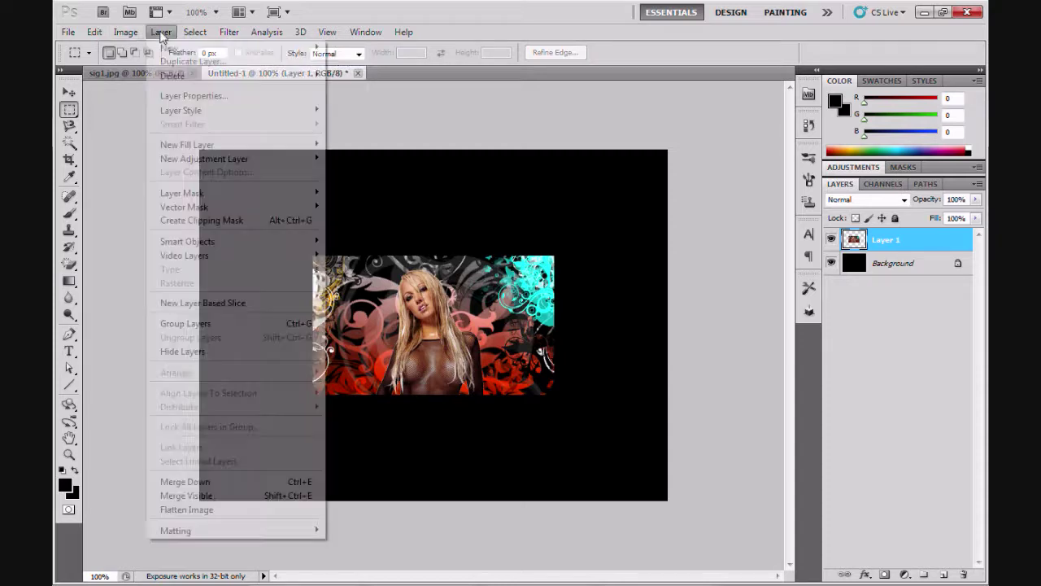
mouse_move(287, 112)
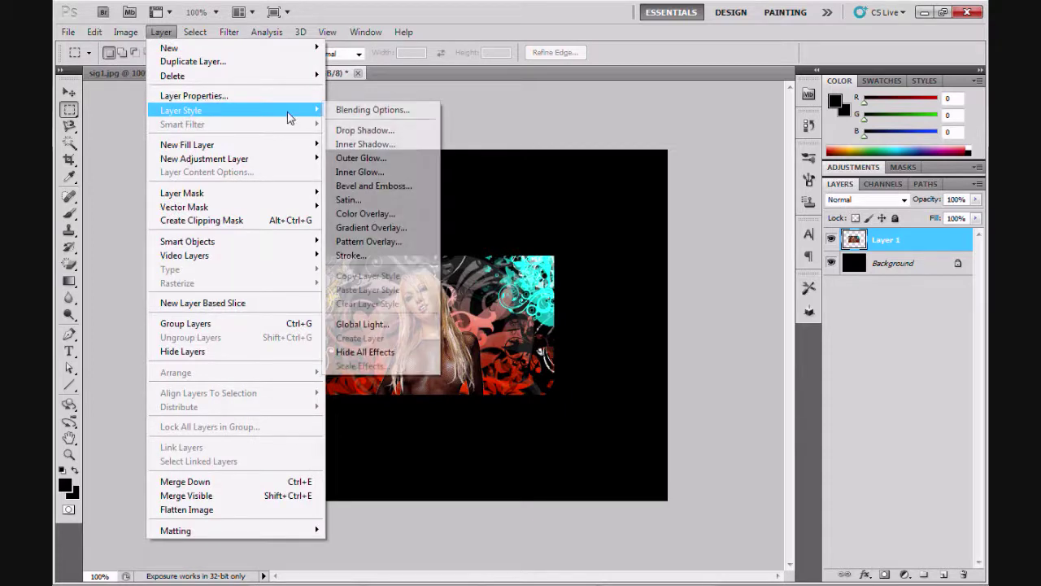
left_click(357, 254)
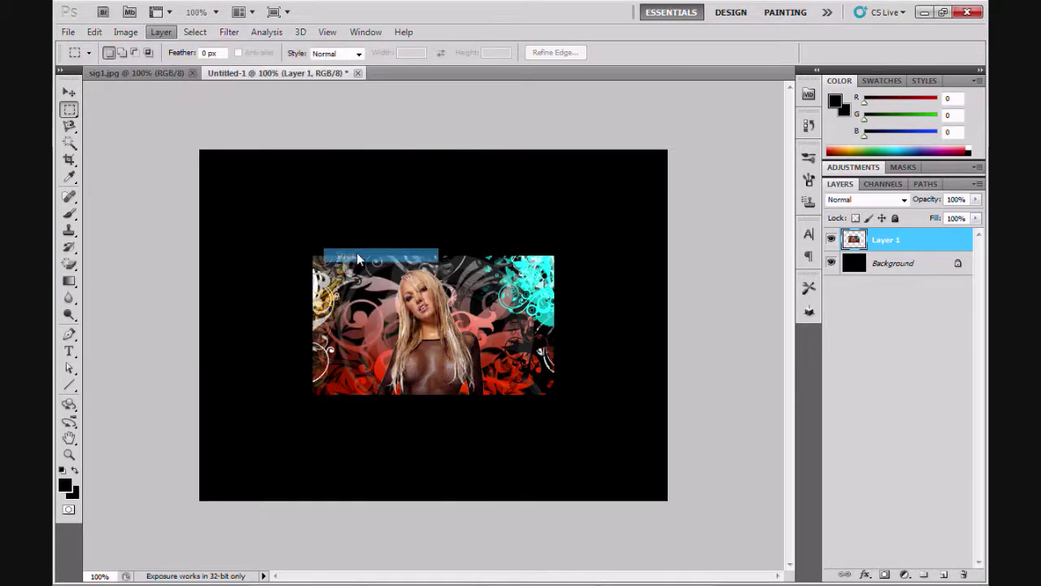
left_click_drag(618, 322, 789, 178)
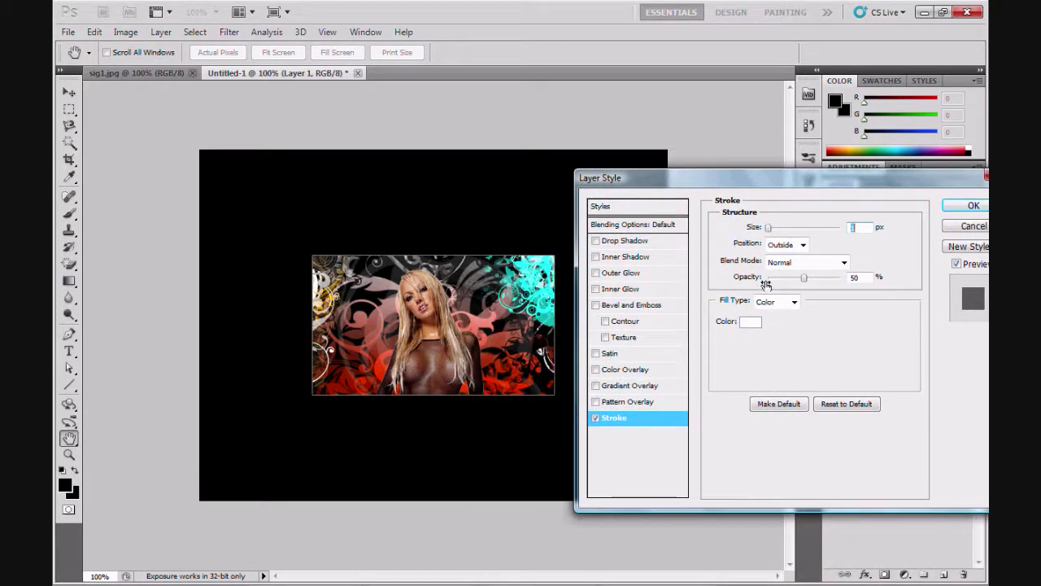
left_click(794, 303)
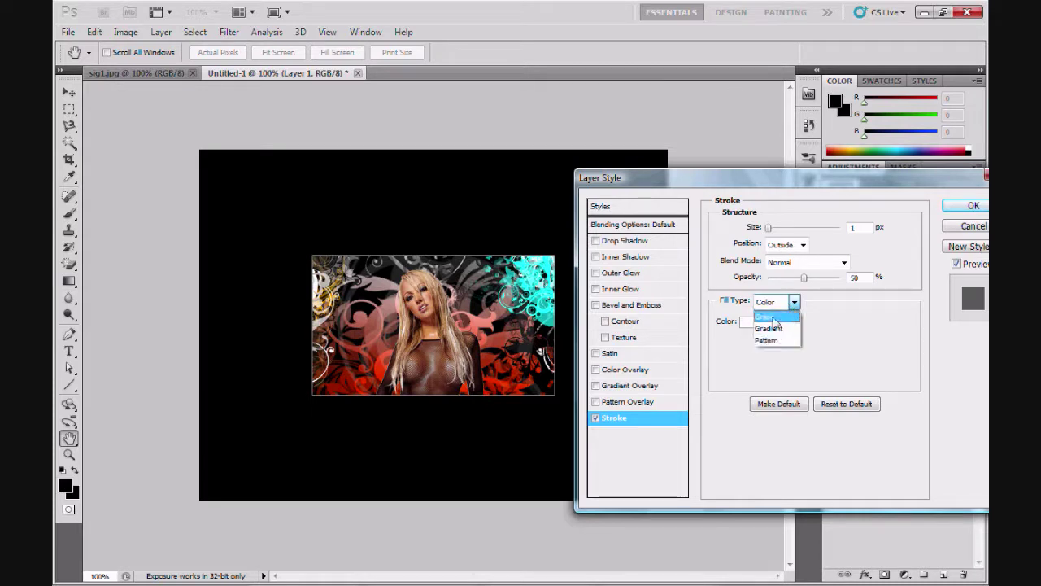
left_click(773, 318)
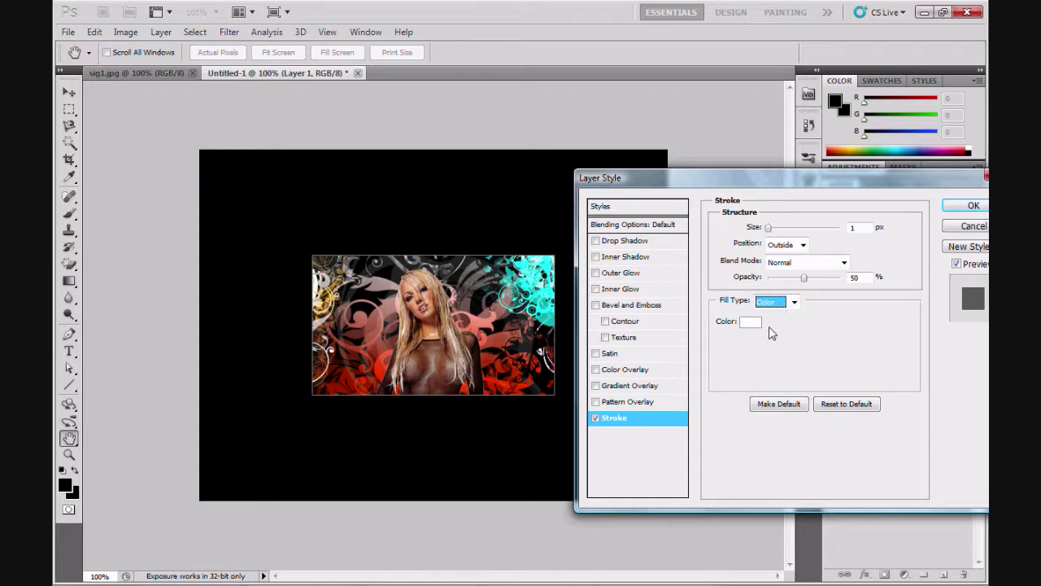
left_click(750, 321)
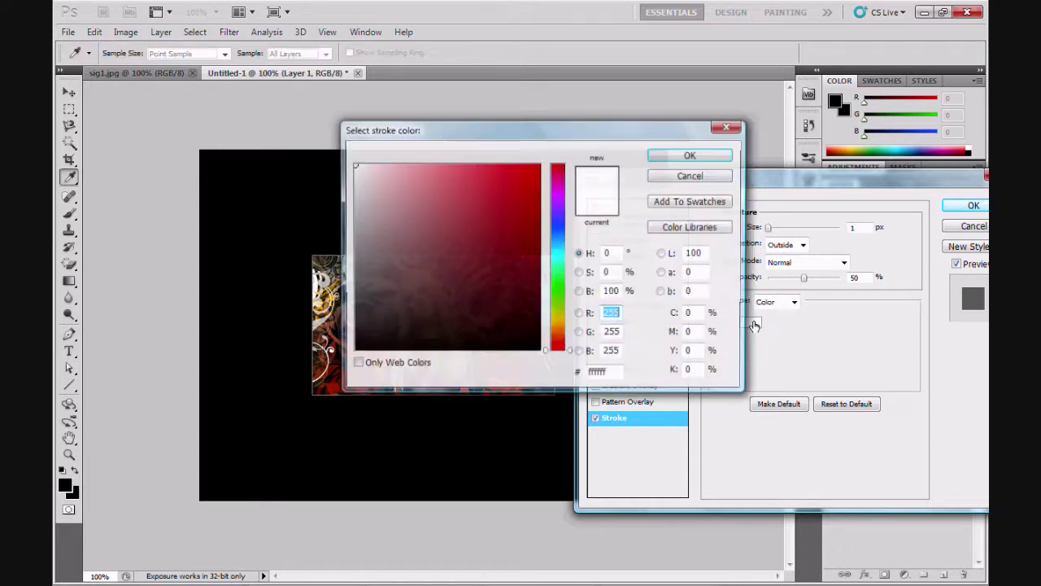
left_click(675, 158)
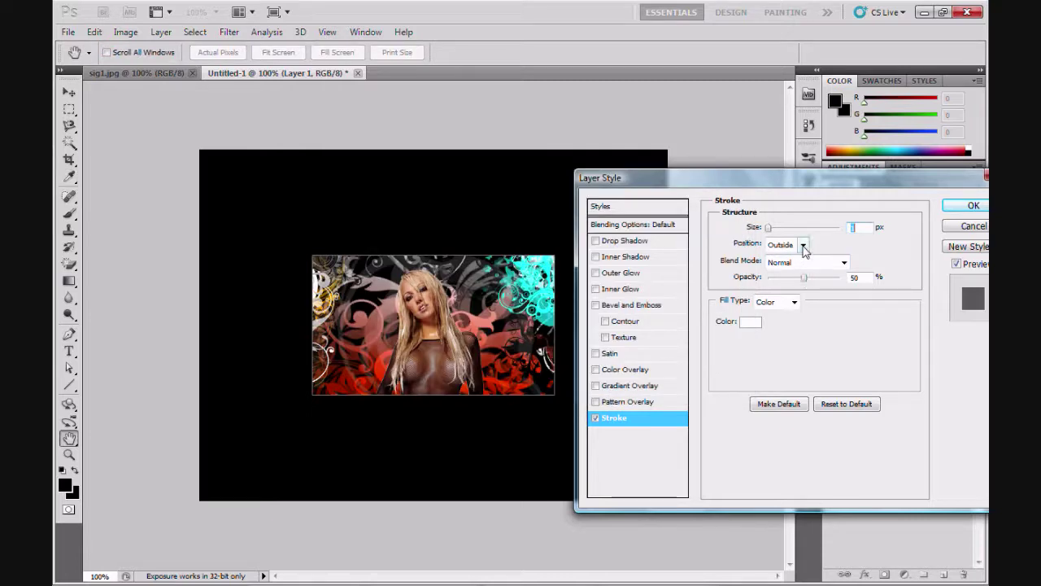
- Set the stroke's position to Outside and its opacity to 100%, and apply the layer style
left_click(803, 245)
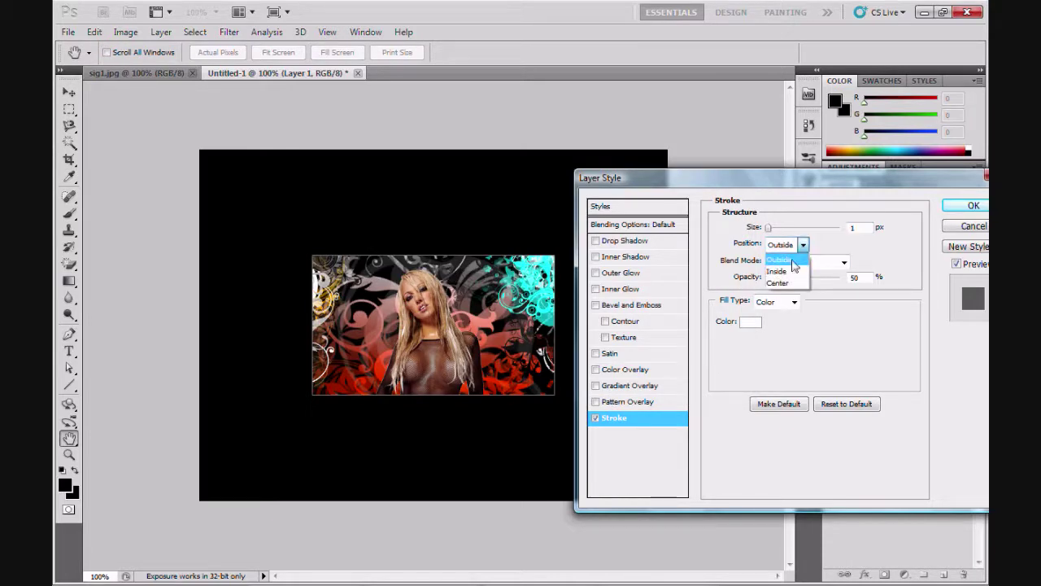
left_click(792, 260)
left_click_drag(806, 280, 838, 288)
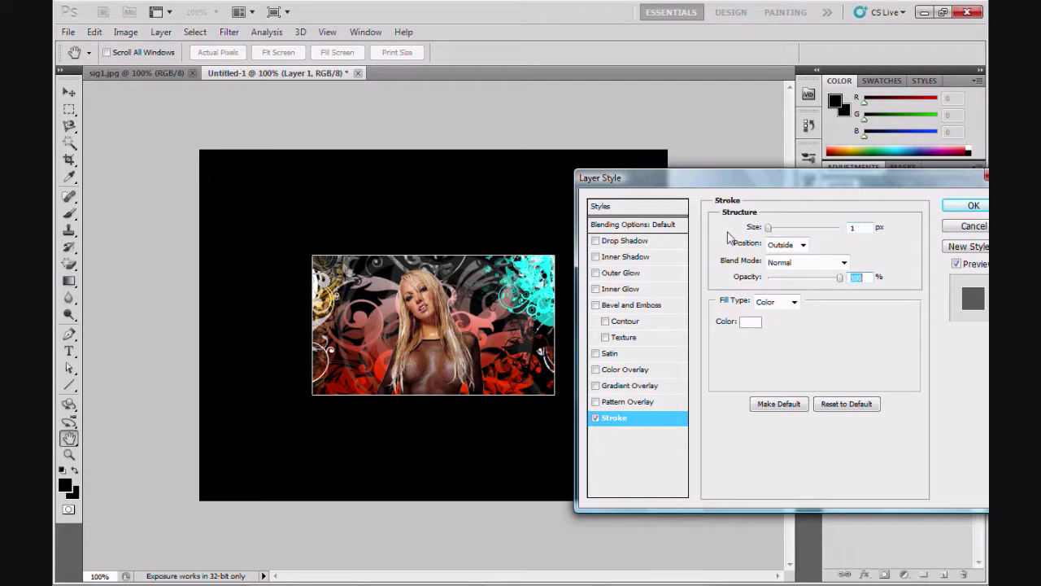
left_click(948, 209)
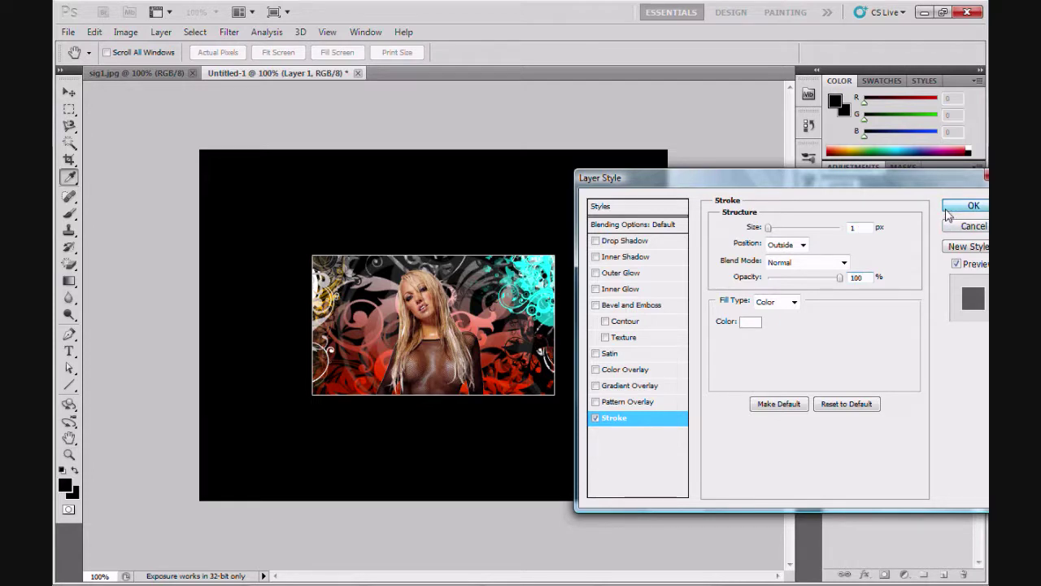
- Add the text MR DICTATOR DESIGNS at 30 pt over the lower part of the pasted picture
left_click(70, 353)
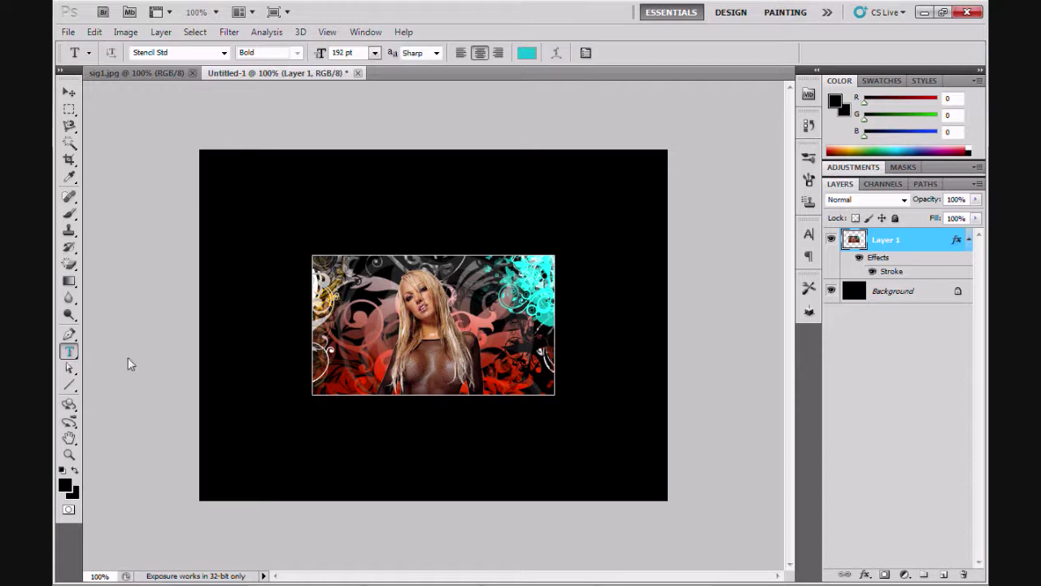
left_click(335, 376)
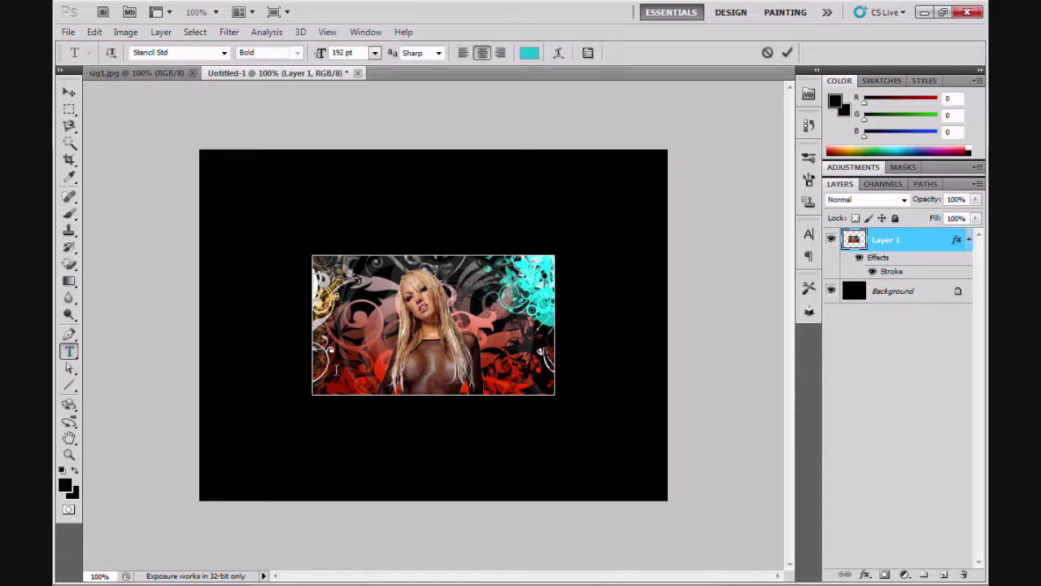
left_click(374, 52)
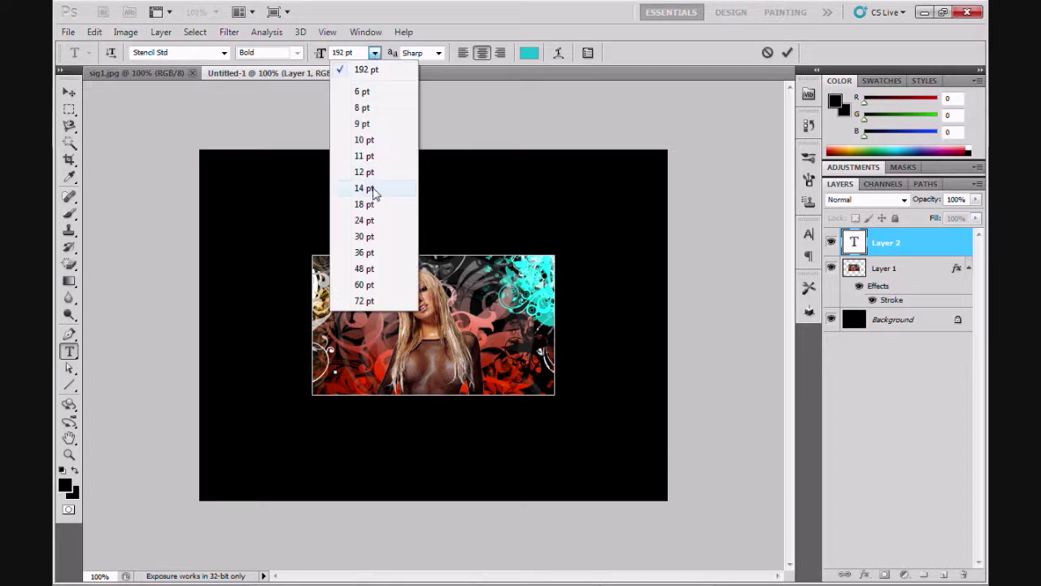
left_click(373, 188)
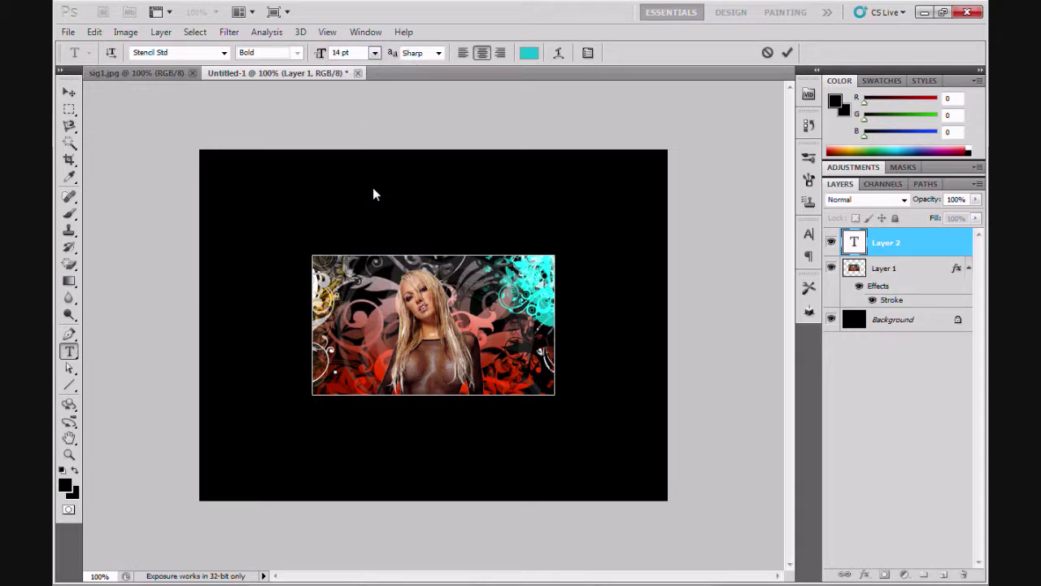
left_click(375, 54)
left_click(377, 236)
type("MR")
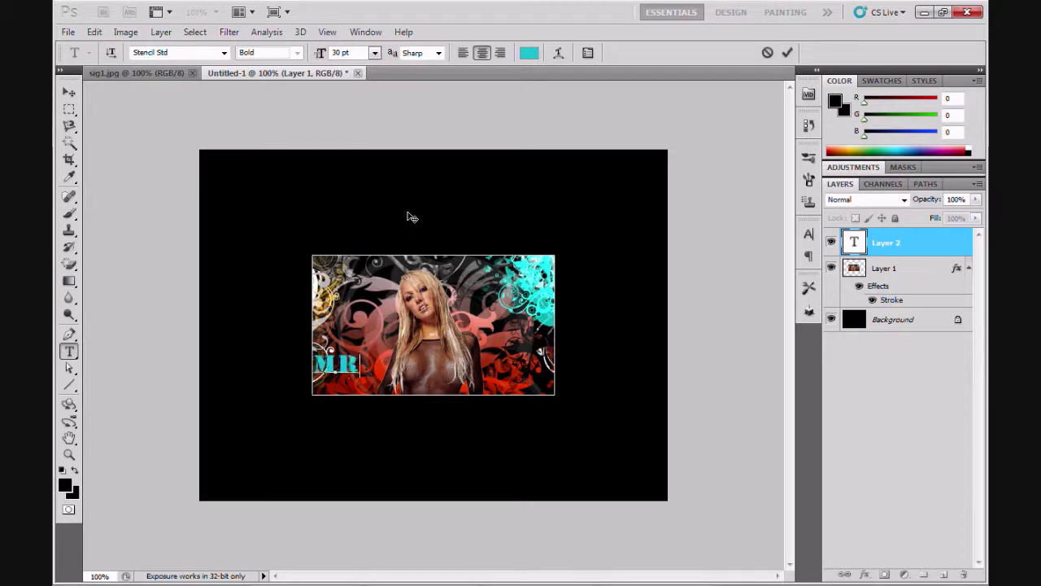
type(" DICTA")
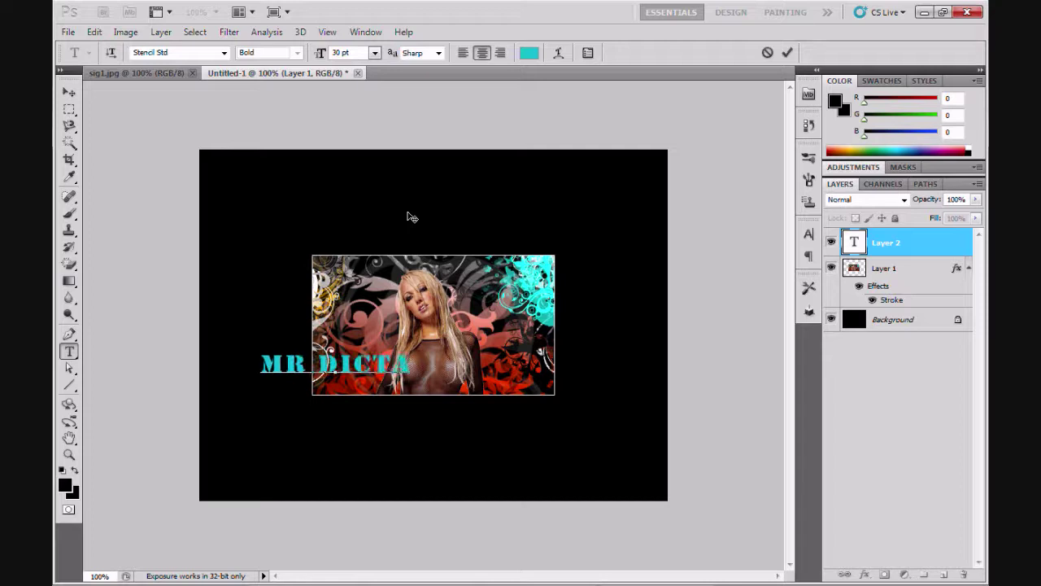
type("TOR DESIGNS")
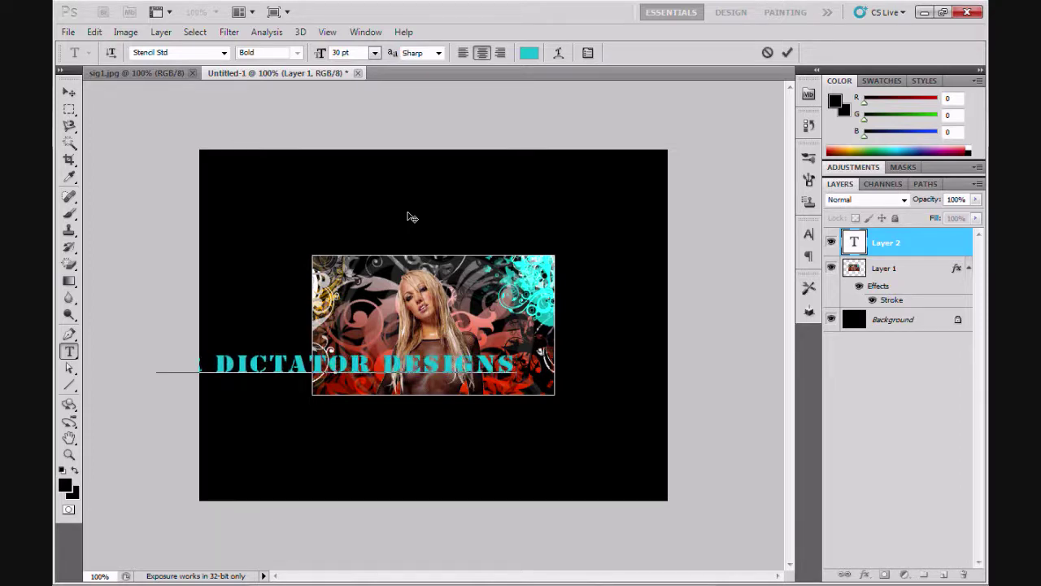
- Reduce the whole MR DICTATOR DESIGNS text to 18 pt and position it along the picture's bottom edge
left_click_drag(327, 293, 428, 298)
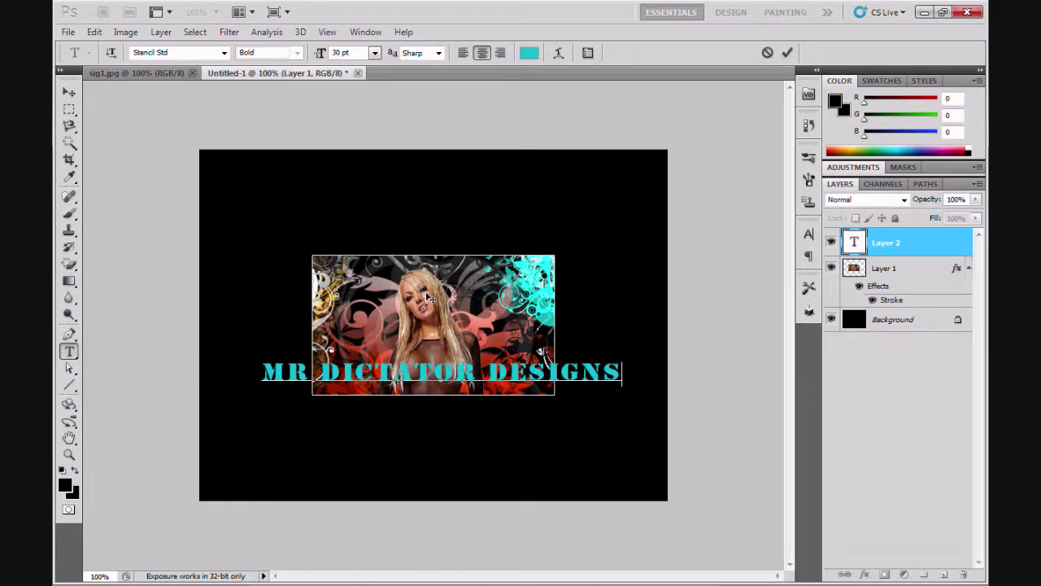
left_click_drag(623, 371, 221, 347)
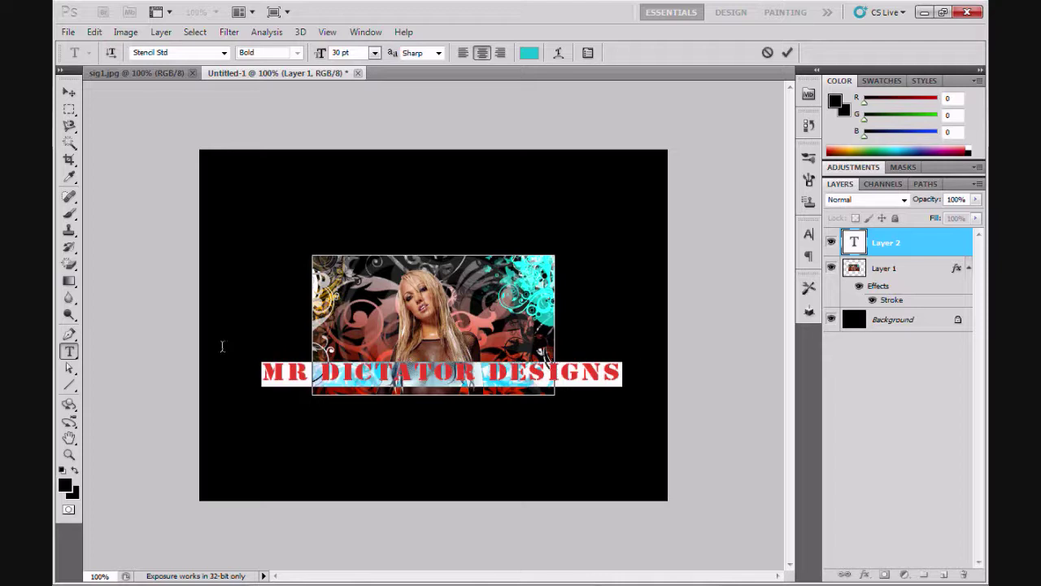
left_click(375, 53)
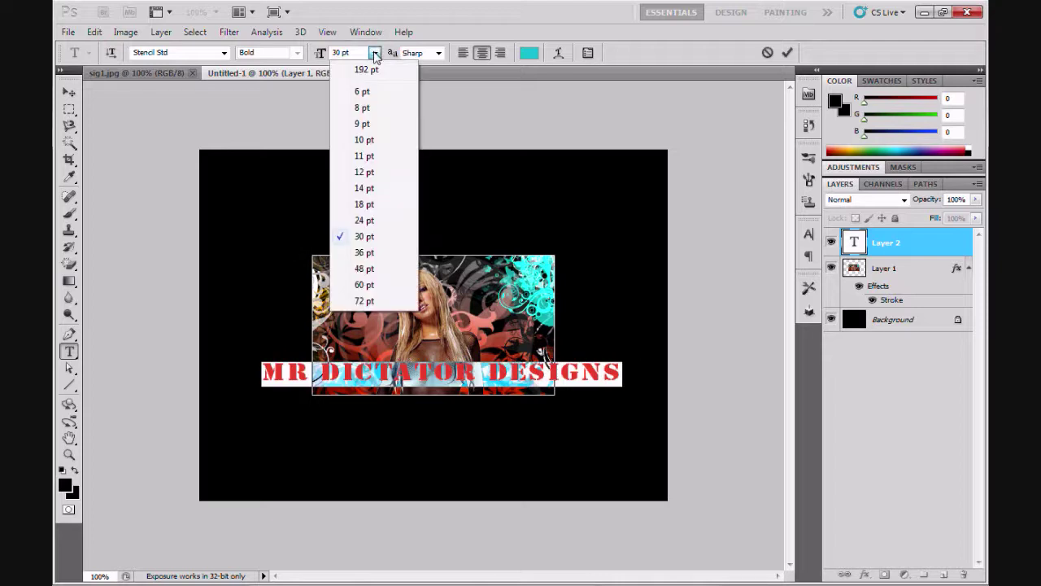
left_click(364, 204)
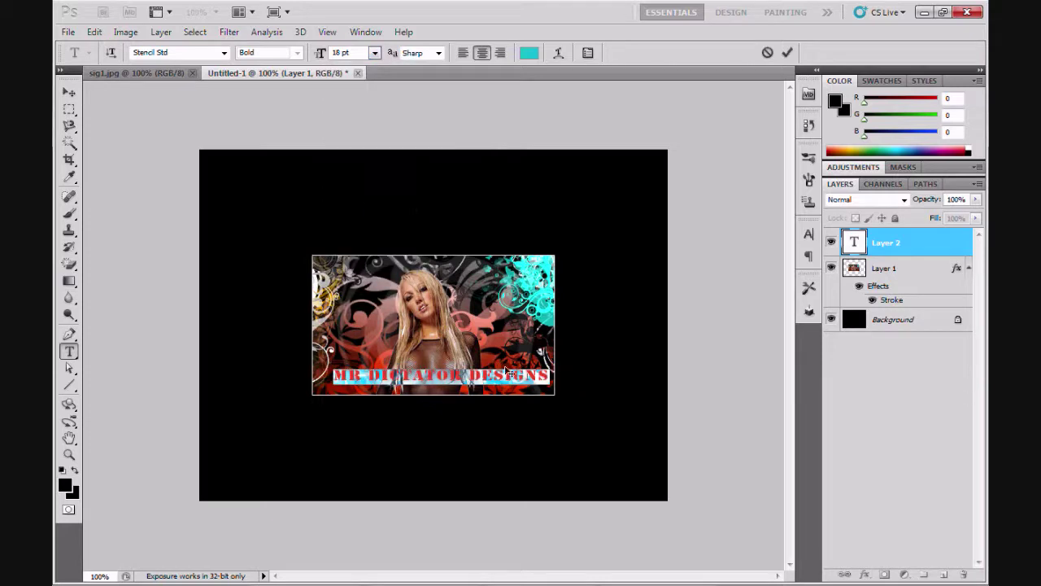
left_click(548, 375)
left_click_drag(486, 424, 483, 440)
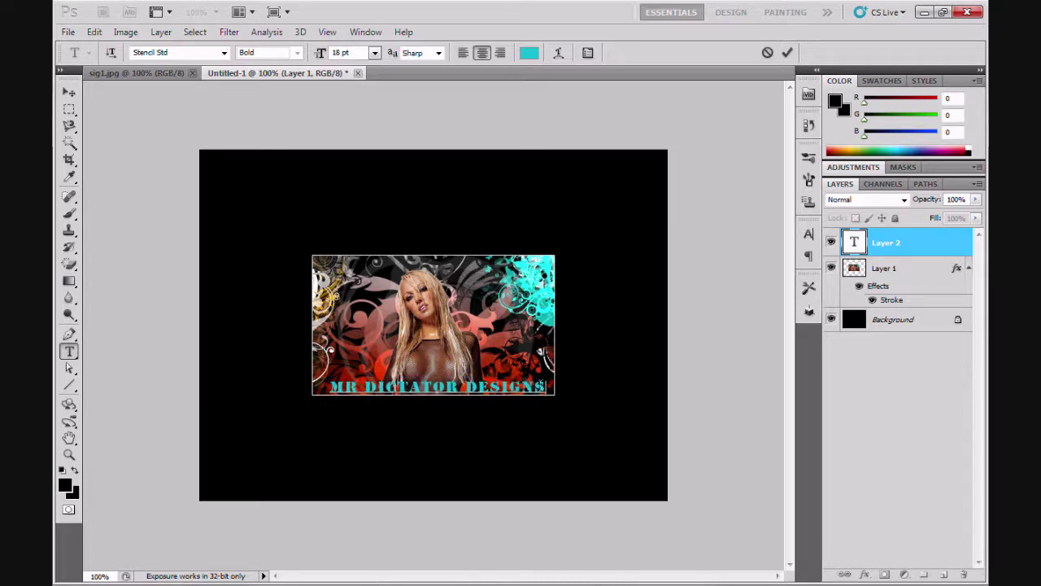
- Change the color of the whole MR DICTATOR DESIGNS text to white (ffffff)
left_click_drag(545, 386, 321, 364)
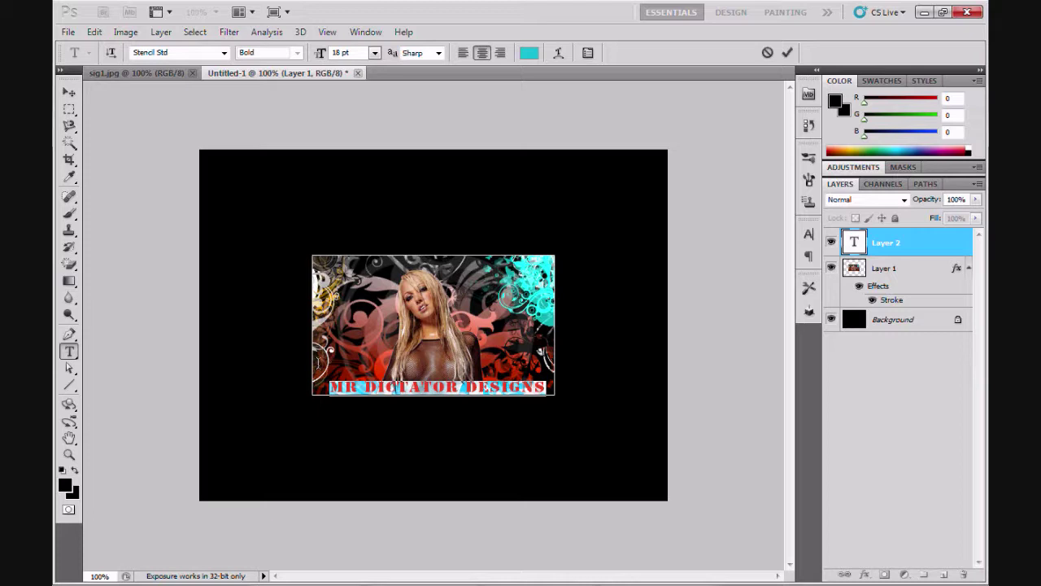
left_click(527, 59)
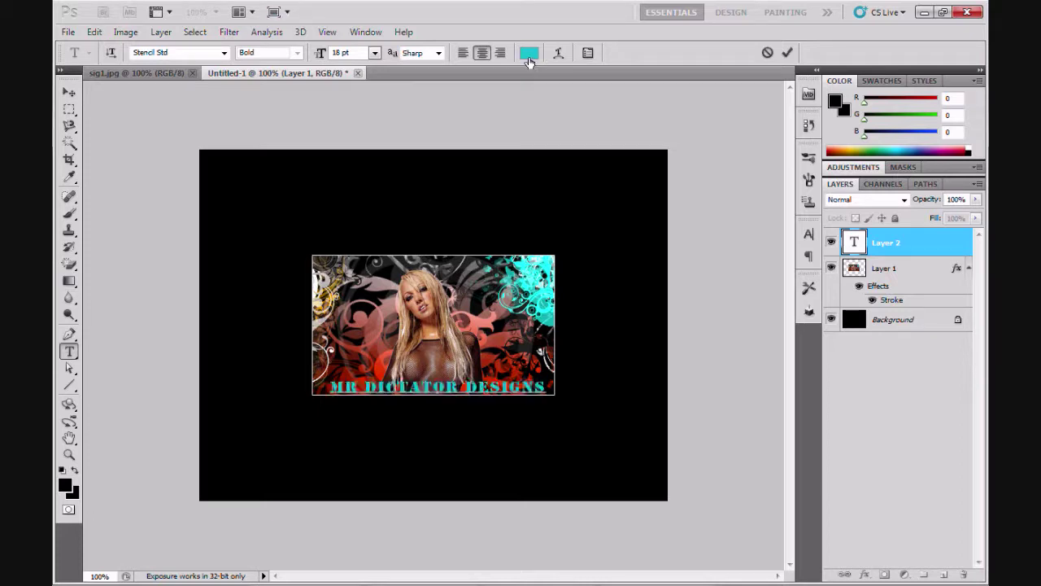
left_click(558, 170)
left_click_drag(545, 177, 687, 106)
left_click_drag(502, 140, 489, 133)
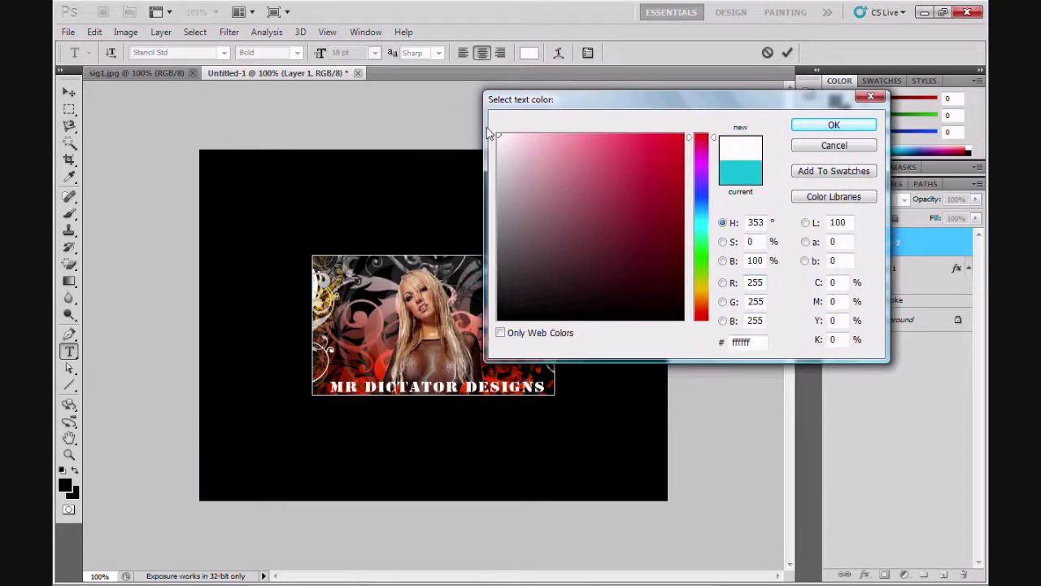
left_click(836, 125)
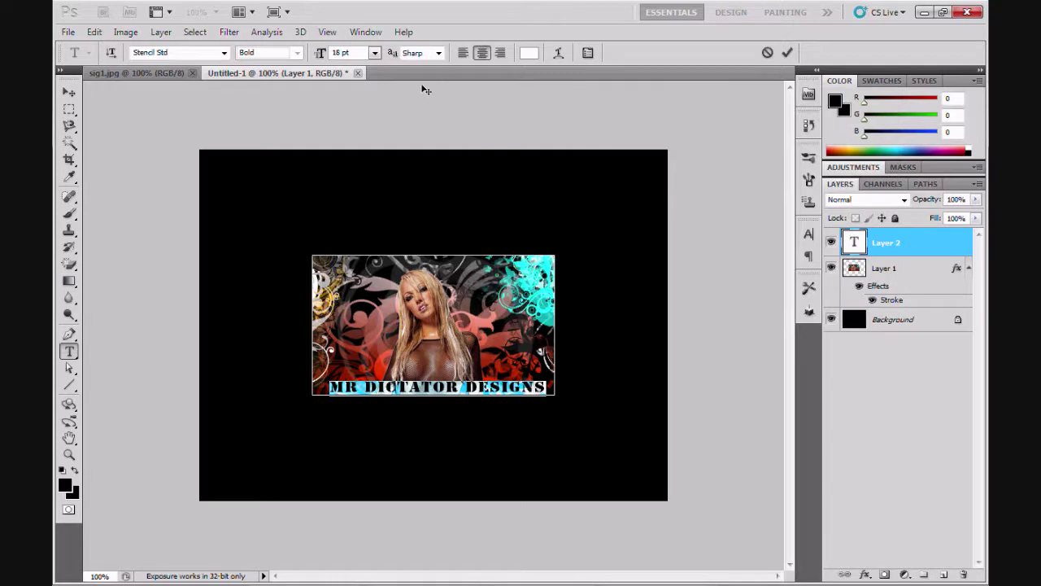
- Set the text's font to Transformers and move the text to the upper edge of the picture, near its left corner
left_click(223, 52)
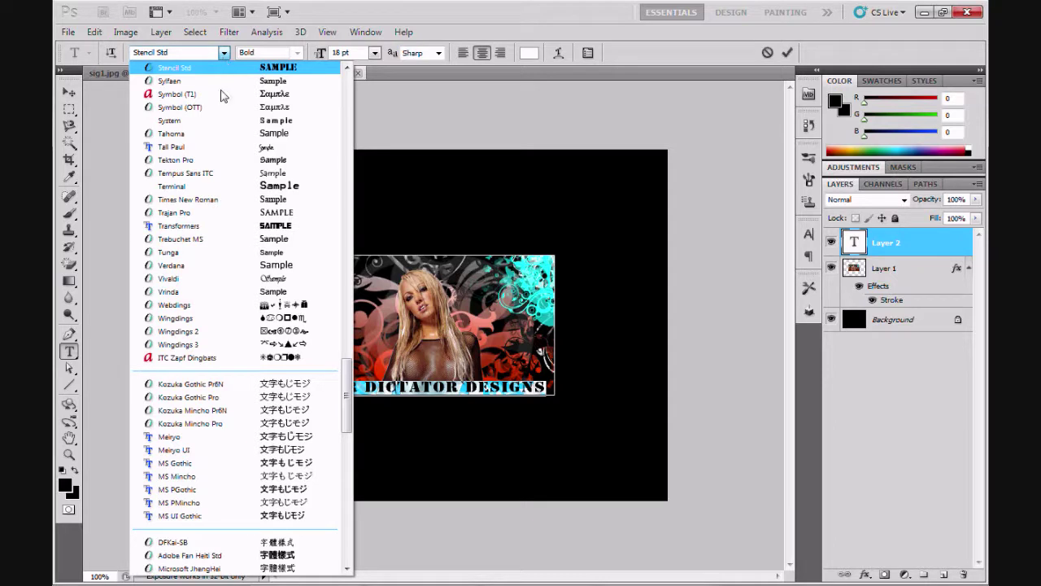
left_click(233, 227)
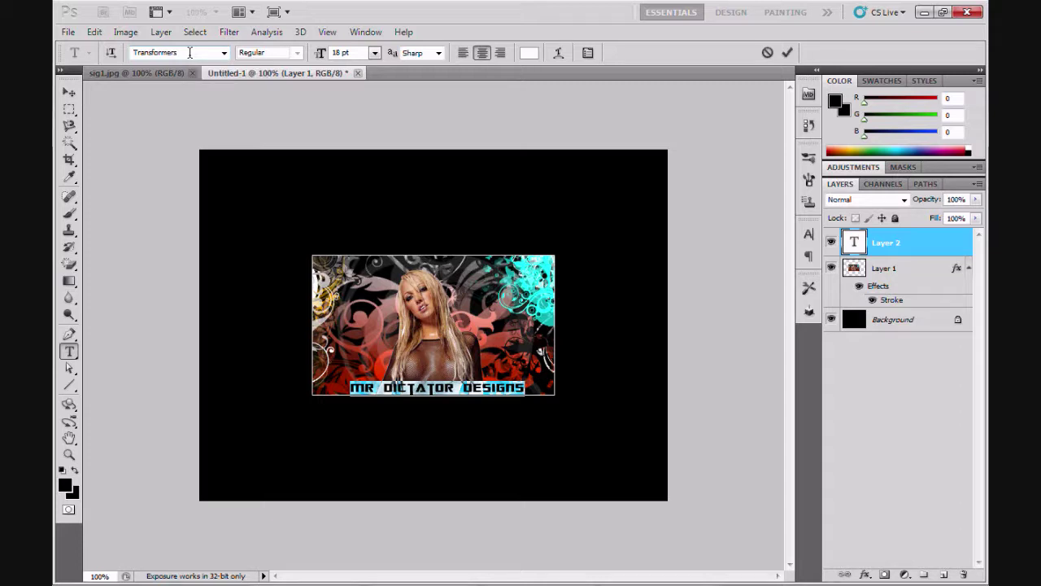
left_click(527, 387)
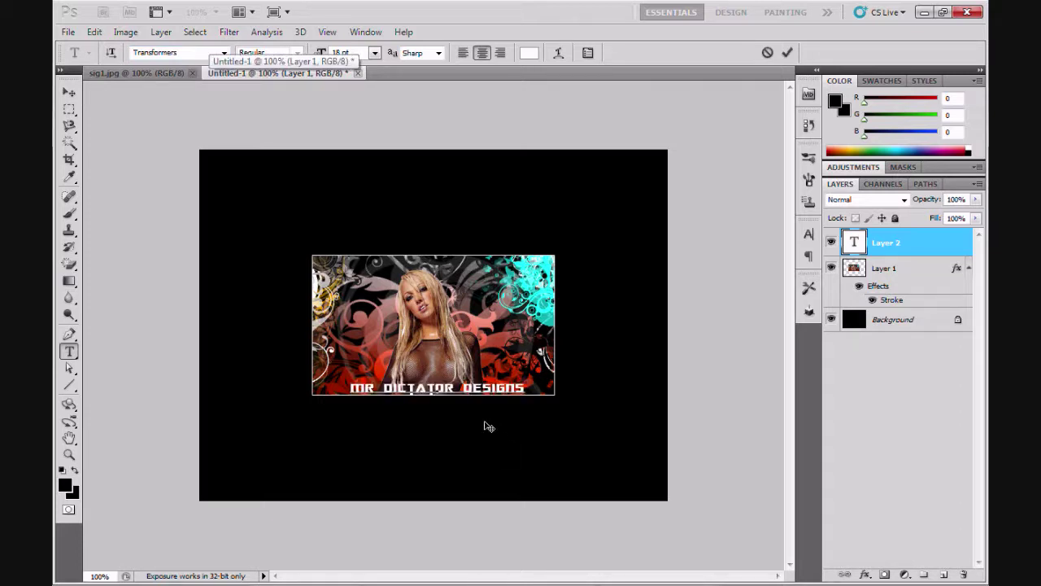
left_click_drag(490, 421, 460, 303)
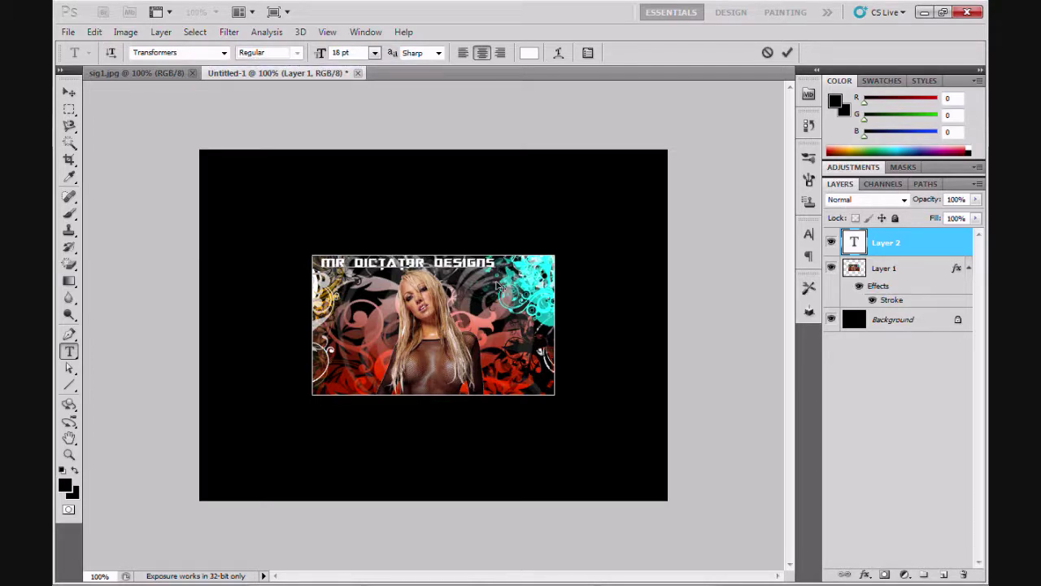
- Add a Drop Shadow layer style to the MR DICTATOR DESIGNS text, trying Bevel and Emboss and switching it off again
left_click(160, 32)
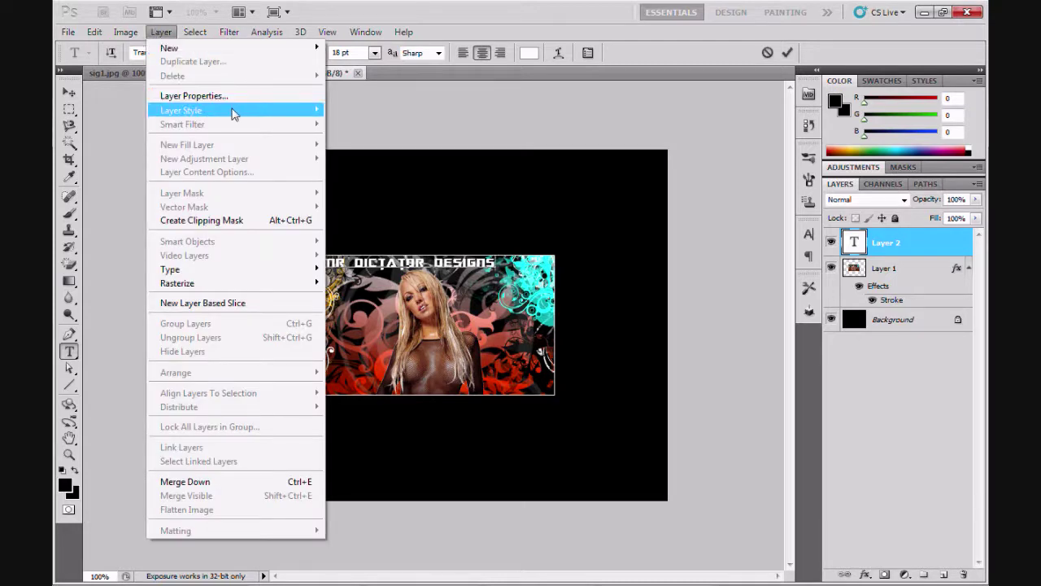
mouse_move(236, 111)
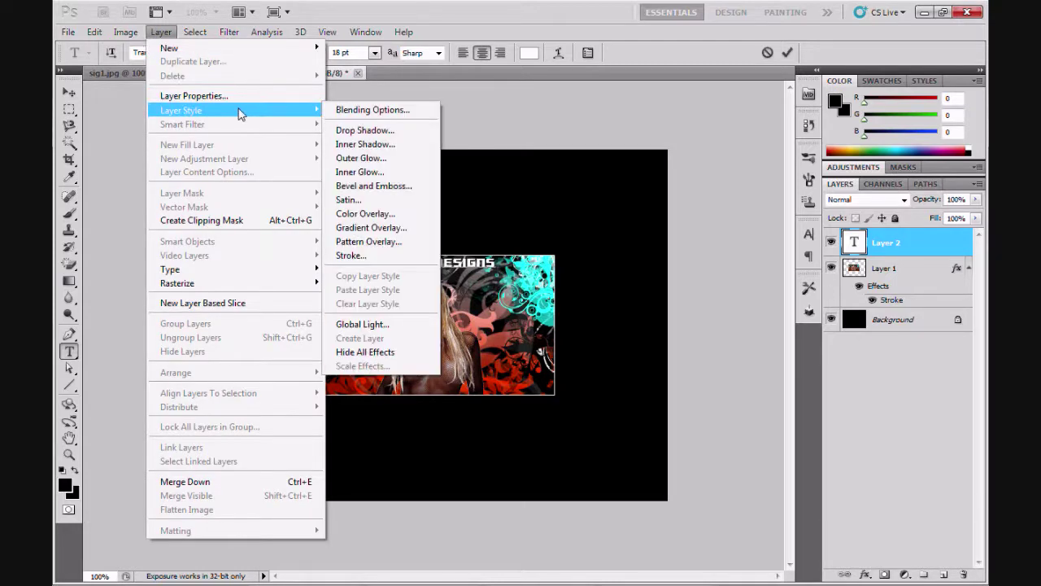
left_click(357, 132)
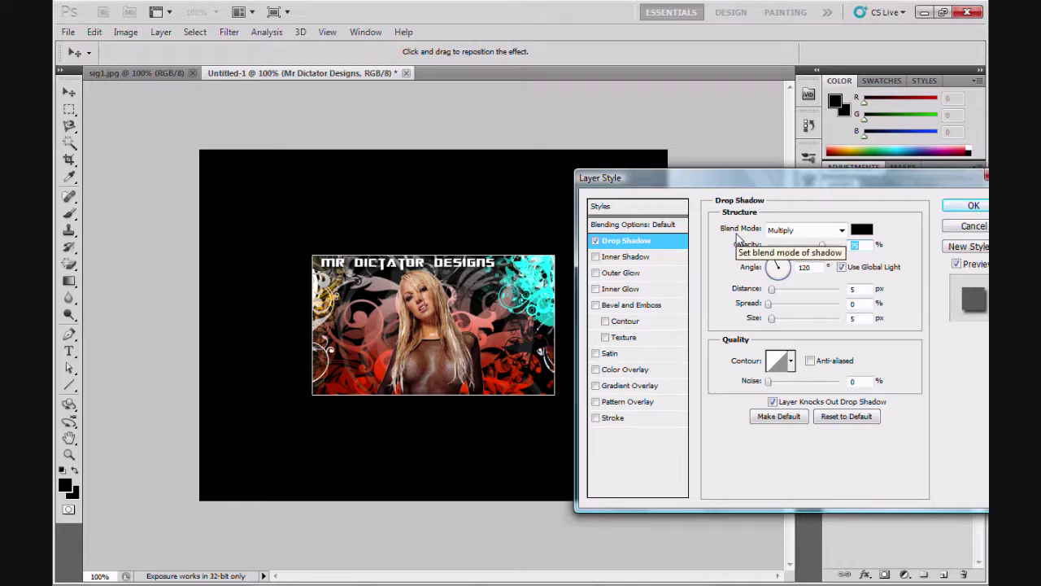
left_click(595, 306)
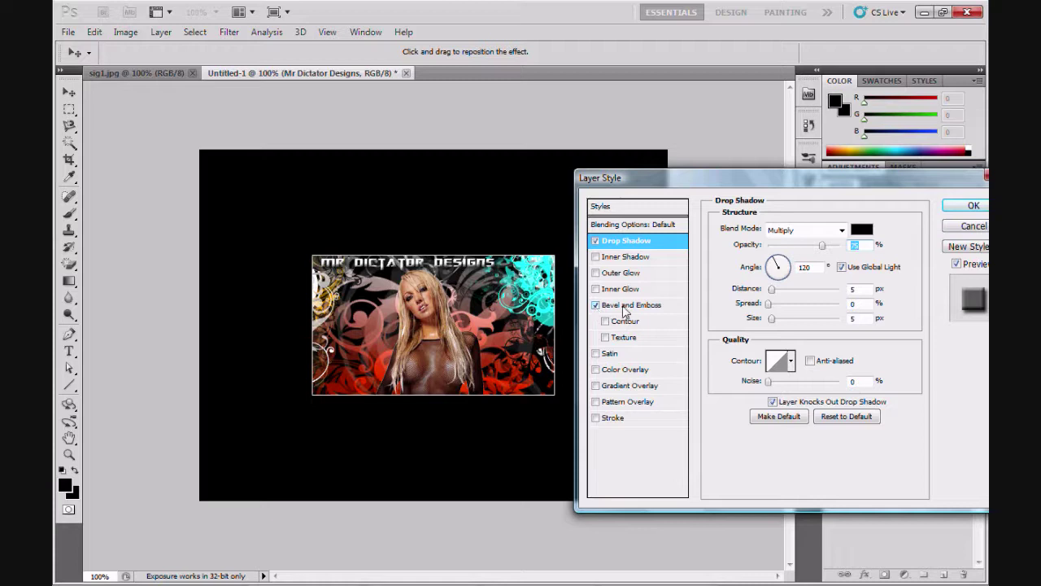
left_click(596, 307)
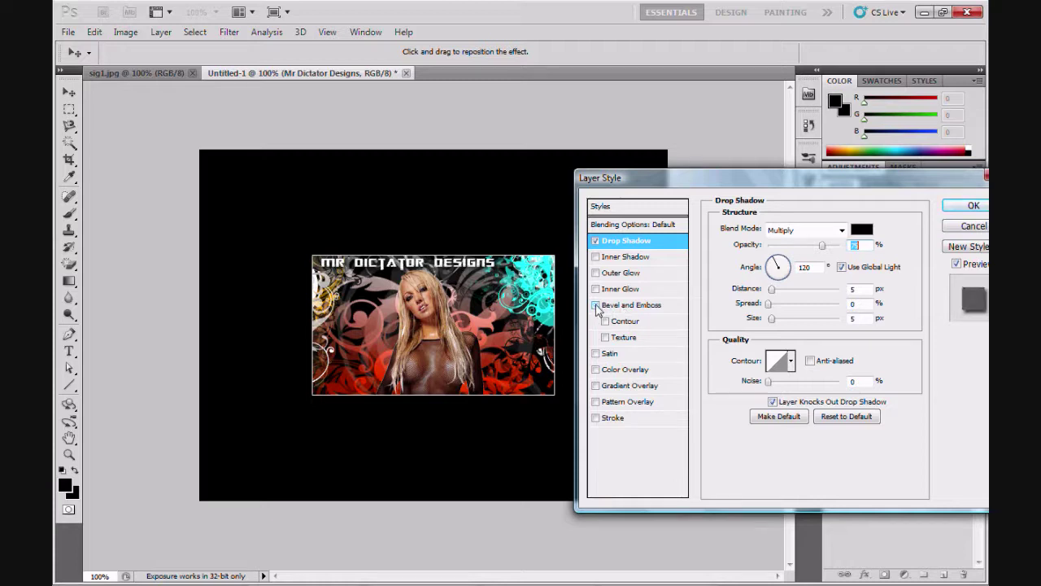
- Add a Stroke to the text's layer style in black (000000) at 100% opacity
left_click(613, 419)
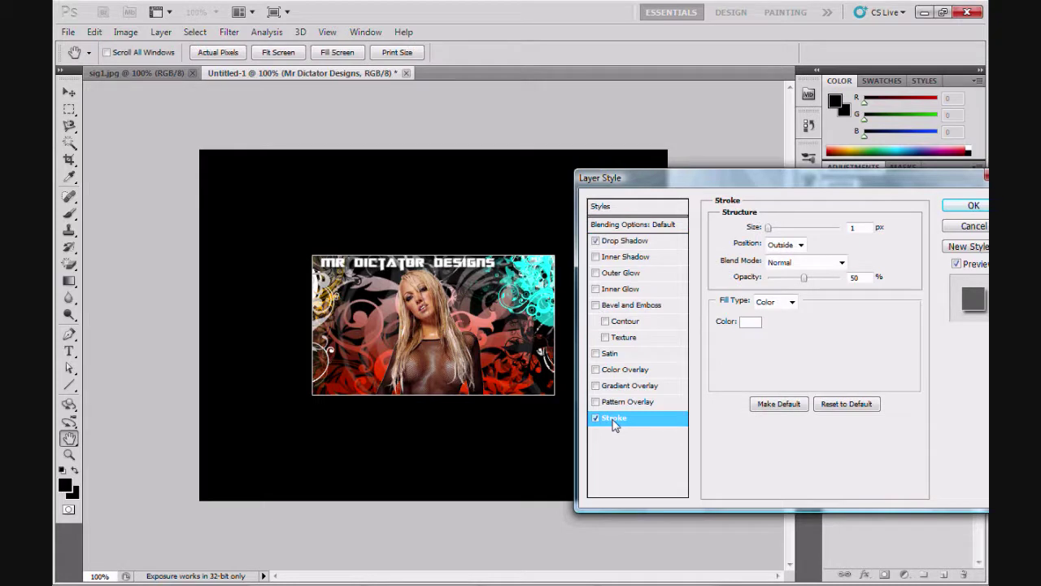
left_click(750, 322)
left_click_drag(550, 271, 497, 321)
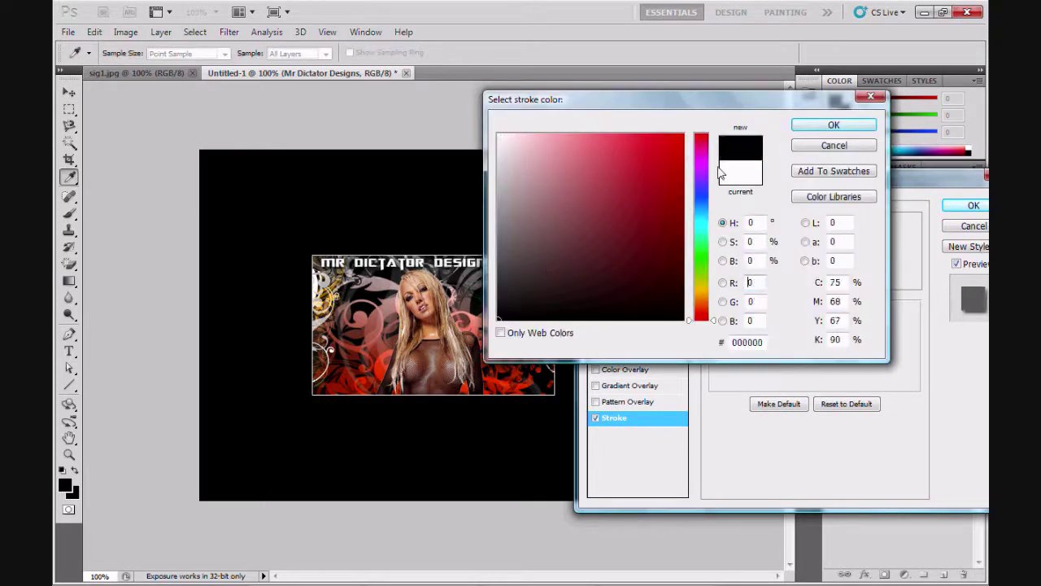
left_click(815, 123)
left_click_drag(805, 280, 854, 277)
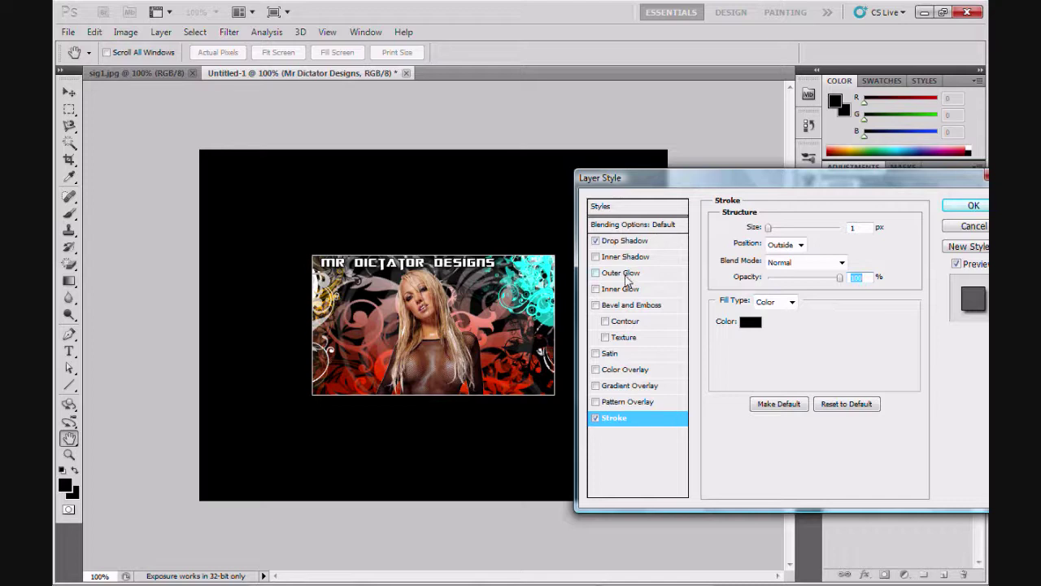
- Add an Outer Glow to the text in white (ffffff) and apply the layer style
left_click(627, 277)
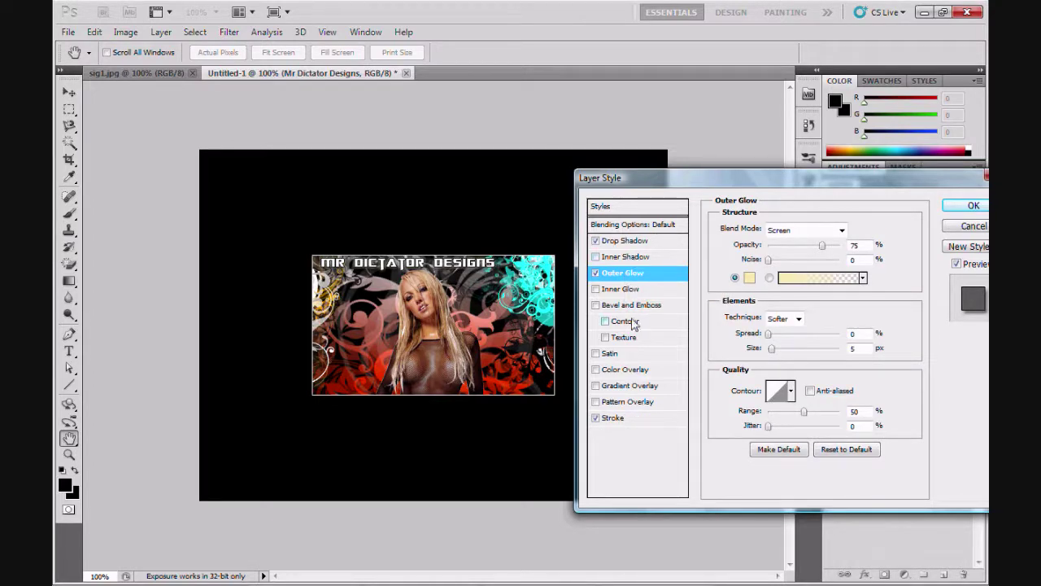
left_click(623, 241)
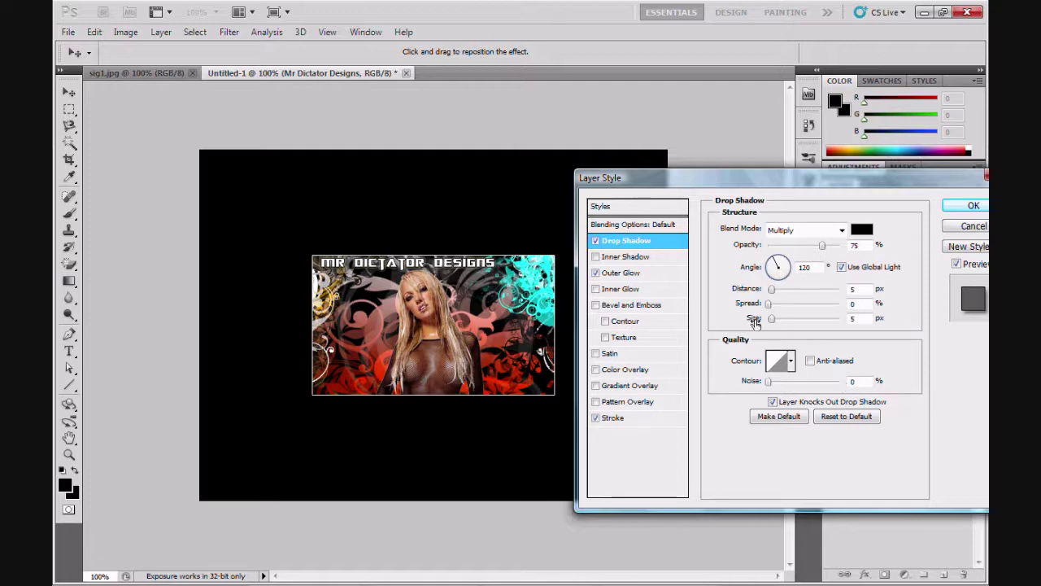
left_click(619, 419)
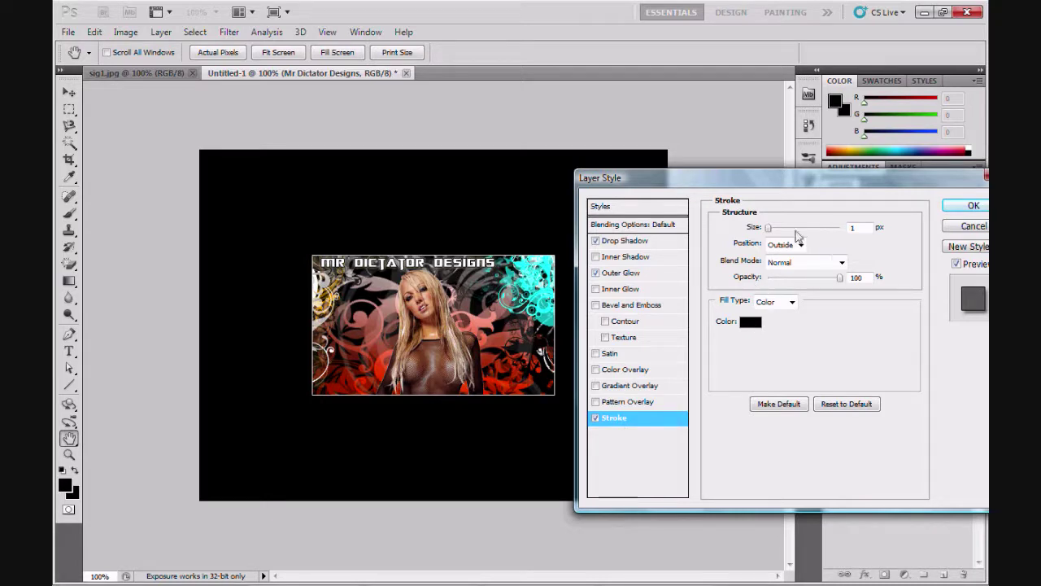
left_click(628, 275)
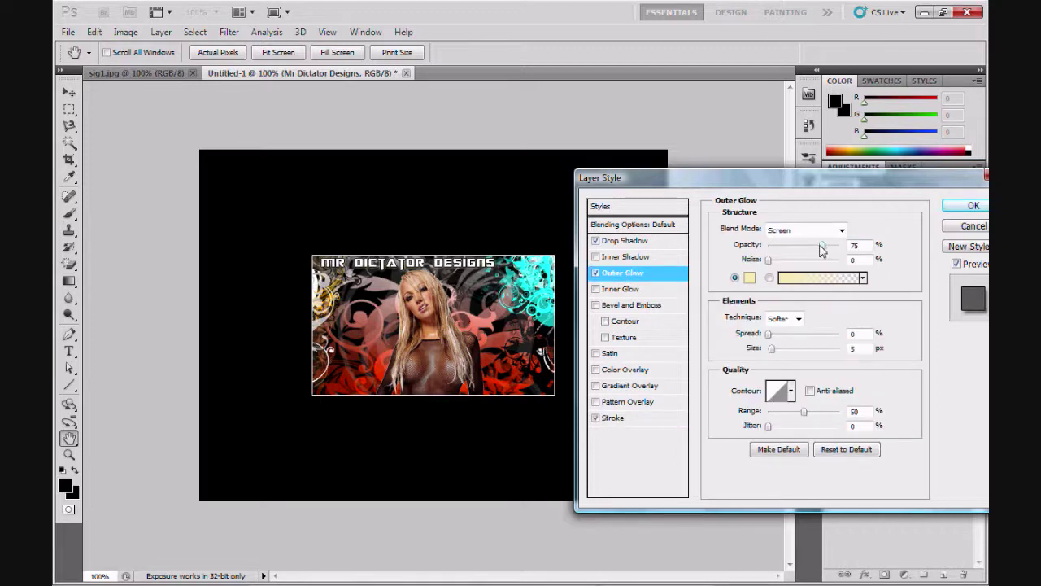
left_click(749, 279)
left_click_drag(517, 144, 487, 131)
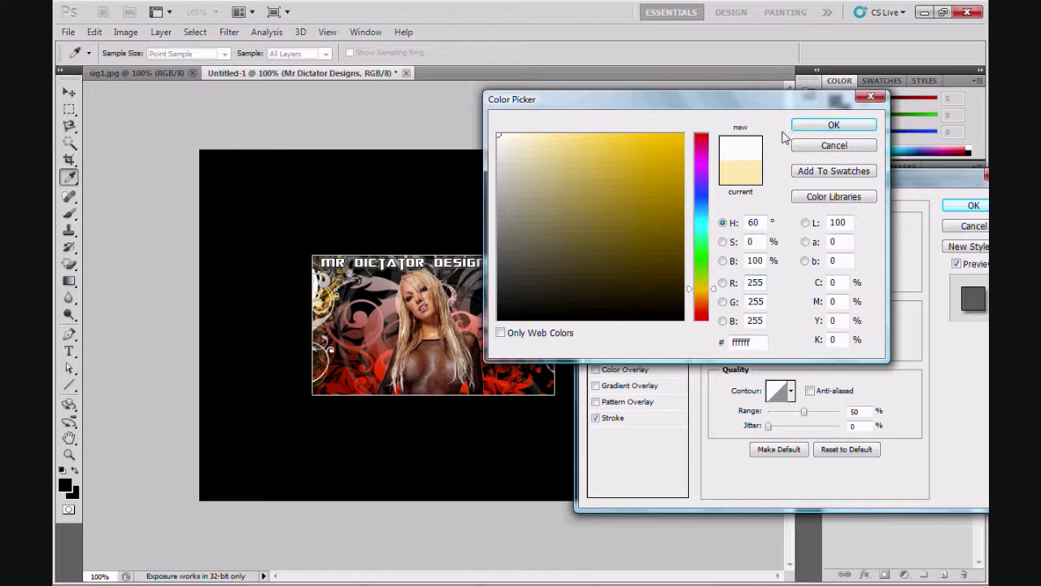
left_click(834, 126)
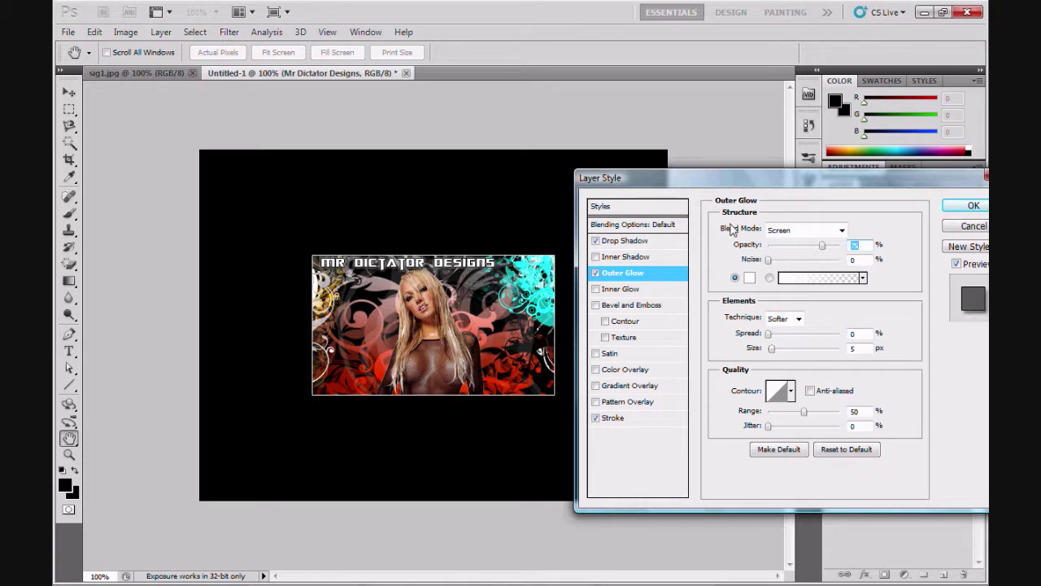
left_click(972, 207)
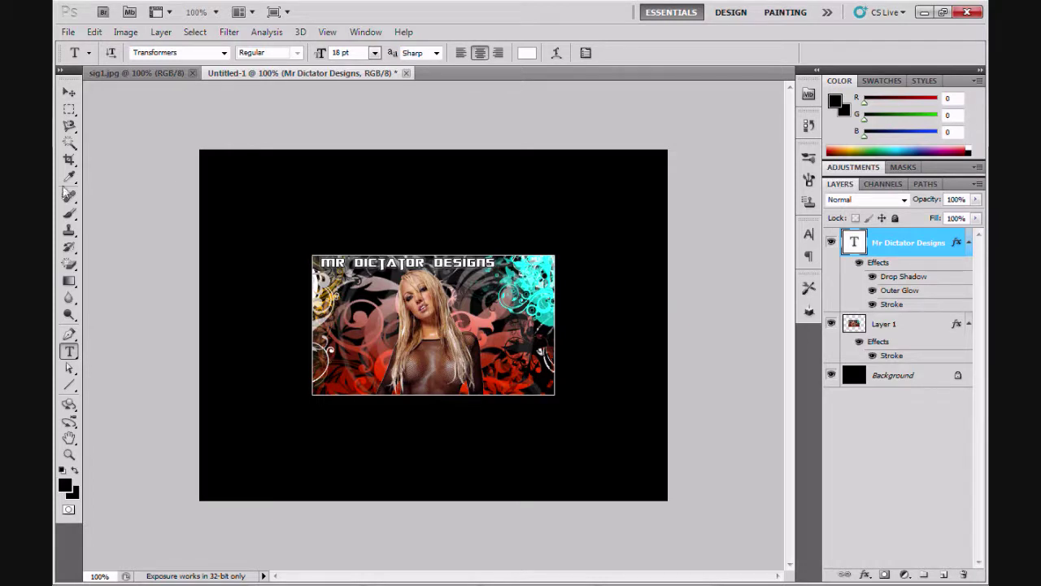
- Crop the document around the outlined picture, leaving a narrow black margin on all sides
left_click(69, 159)
left_click_drag(295, 236, 576, 415)
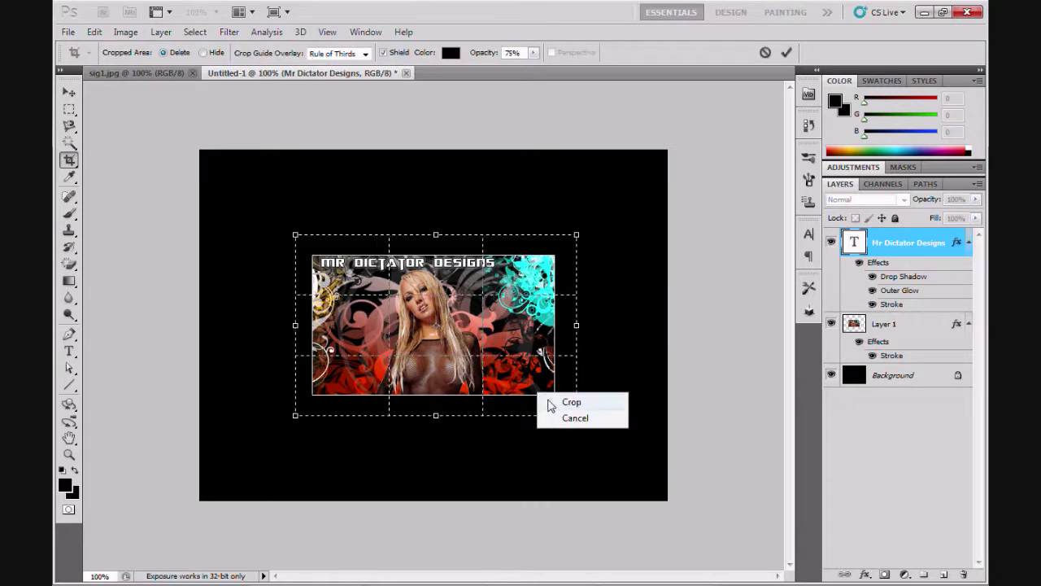
left_click(551, 401)
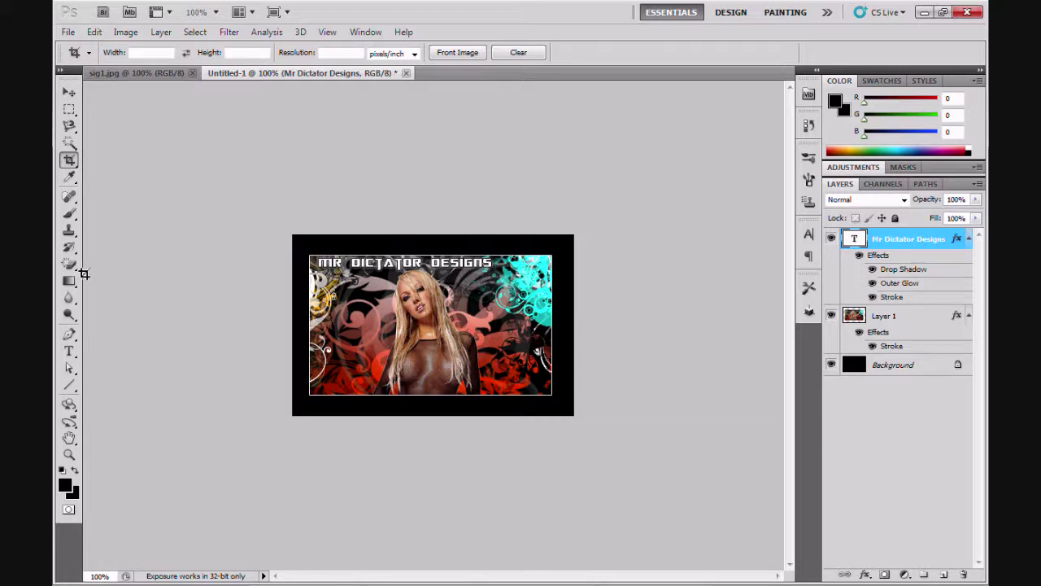
- Try erasing the black of the Background layer with the Magic Eraser, and undo the erasure
mouse_move(73, 266)
left_mouse_down()
mouse_move(94, 262)
mouse_move(71, 263)
left_mouse_up()
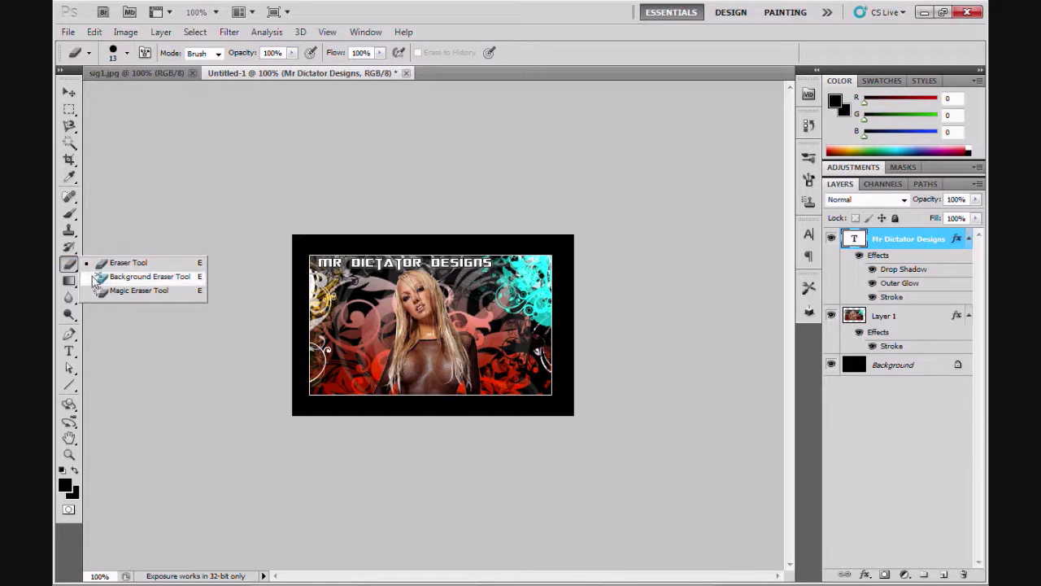
left_click(134, 291)
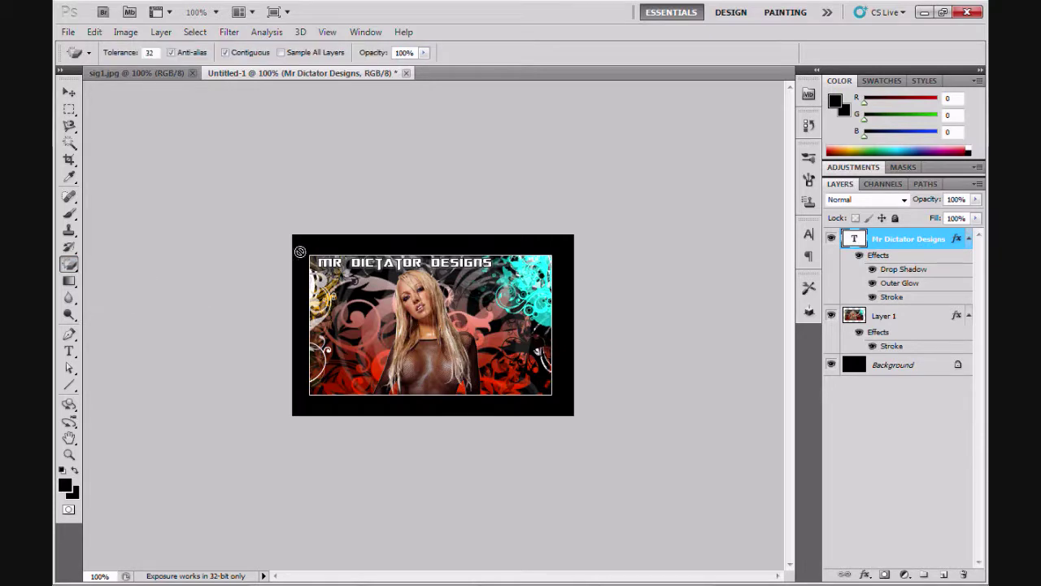
left_click(889, 366)
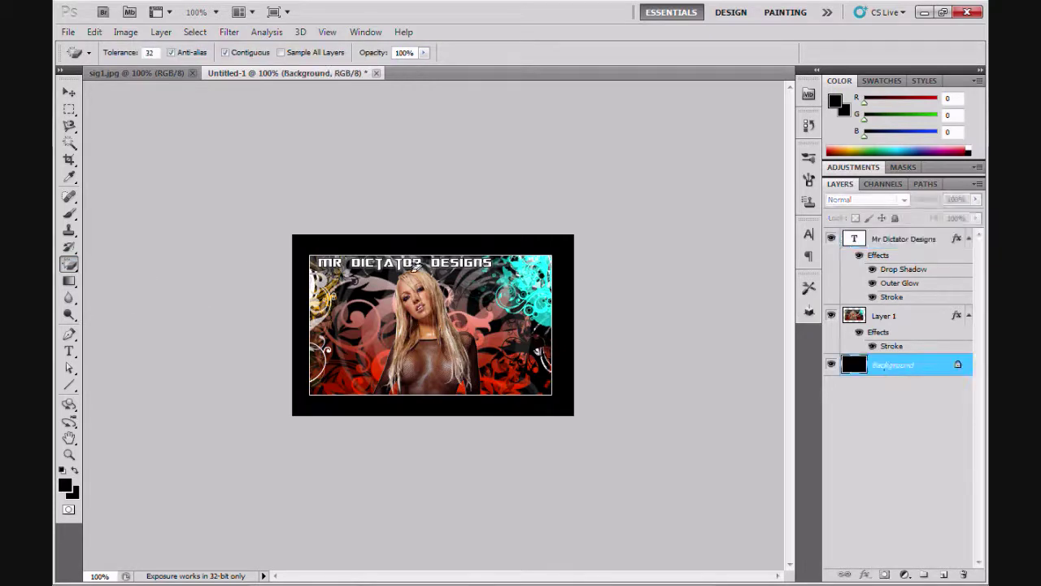
left_click(301, 244)
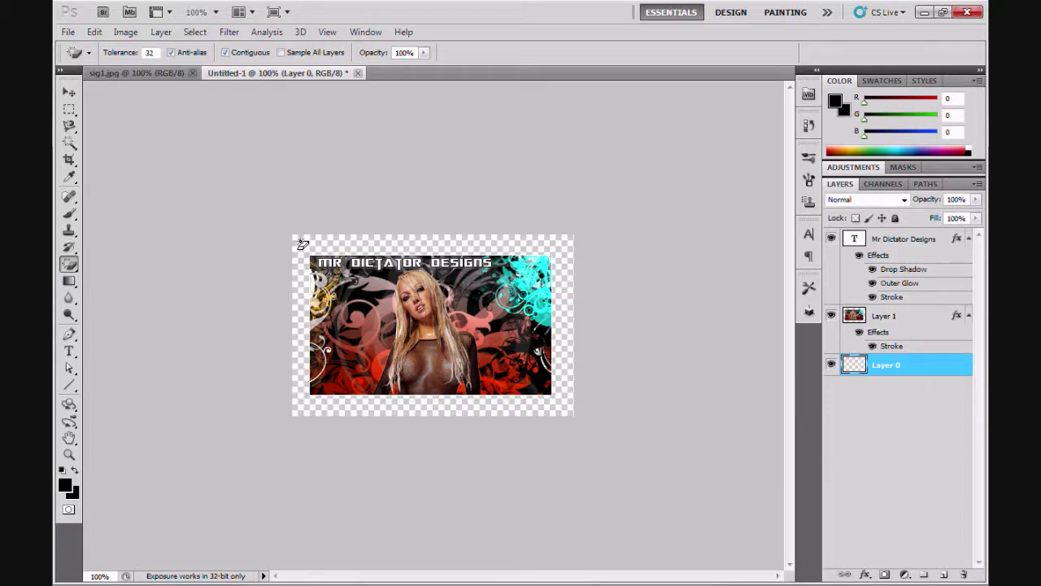
left_click(94, 31)
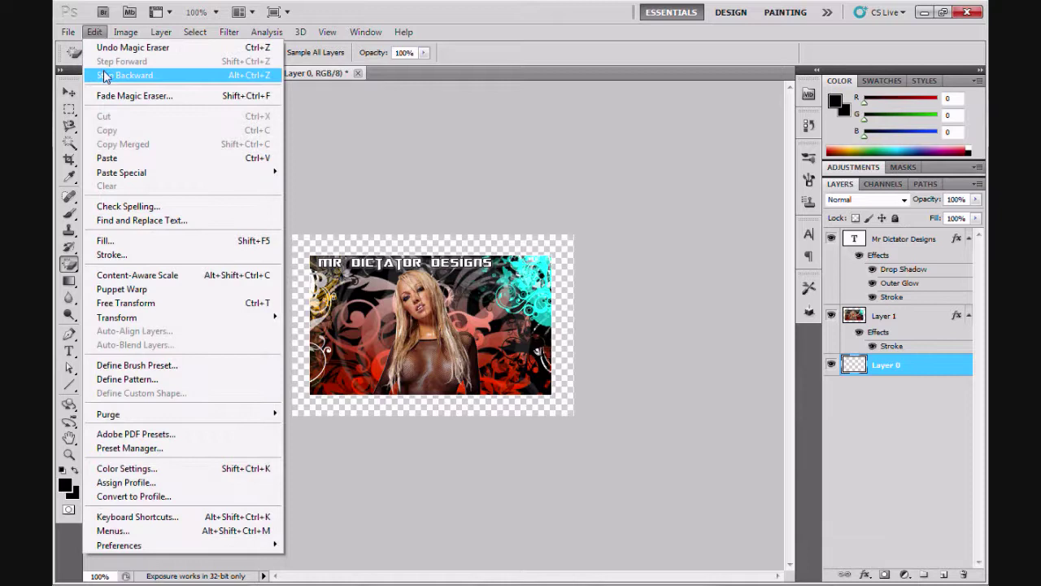
left_click(103, 75)
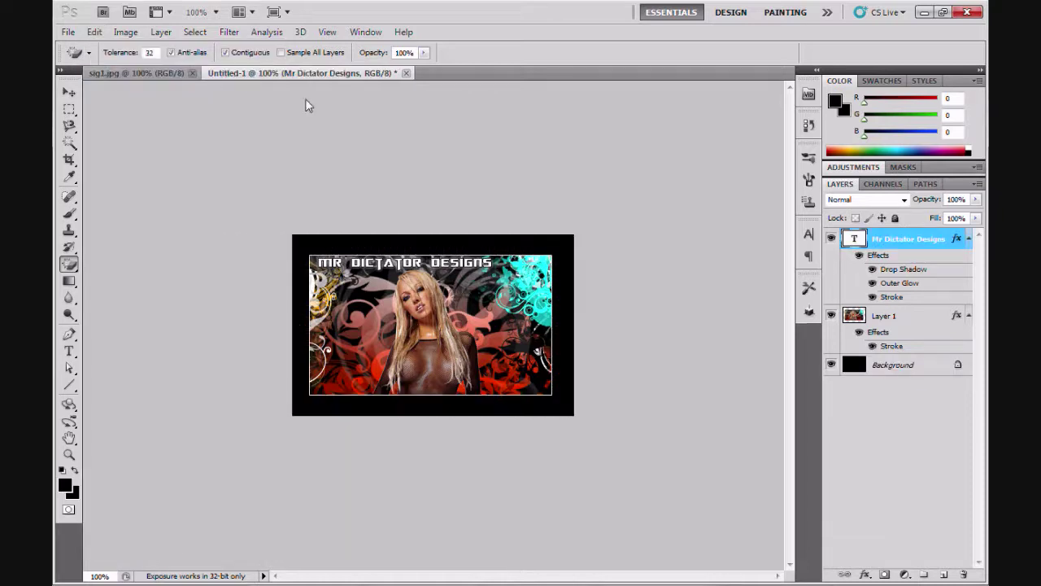
- Delete the Background layer from the document
left_click(889, 368)
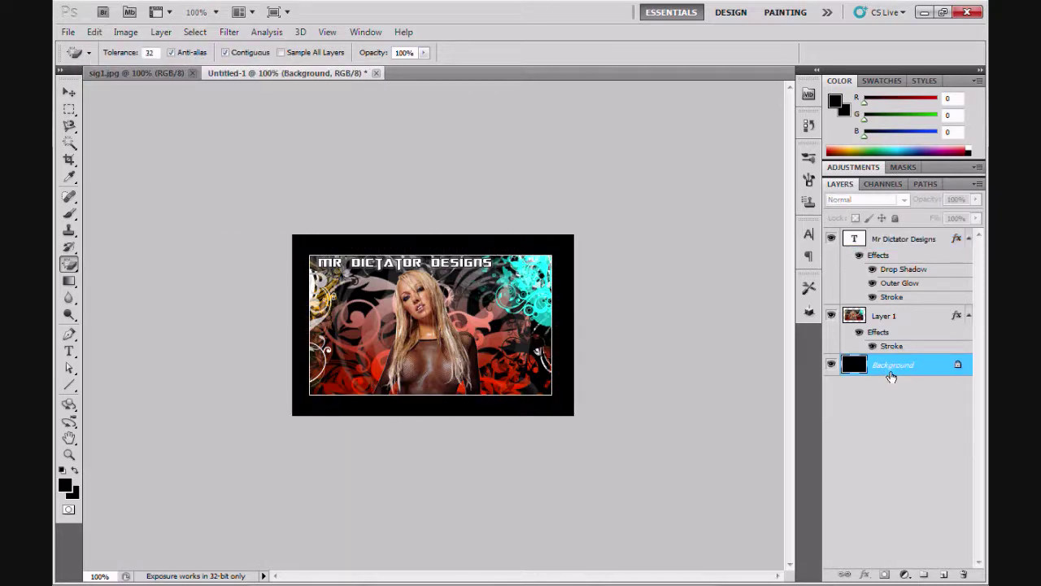
right_click(891, 374)
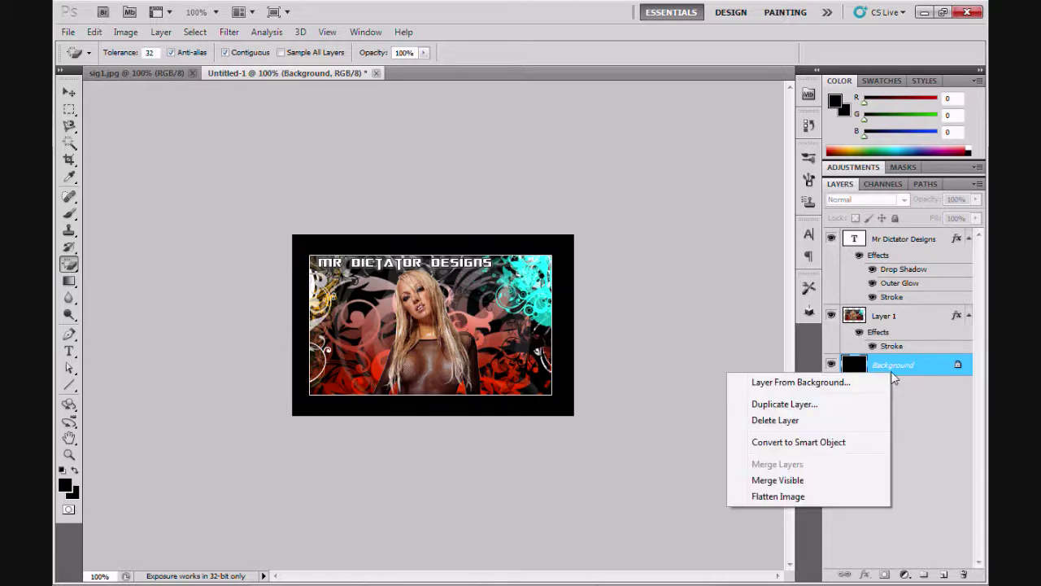
left_click(837, 422)
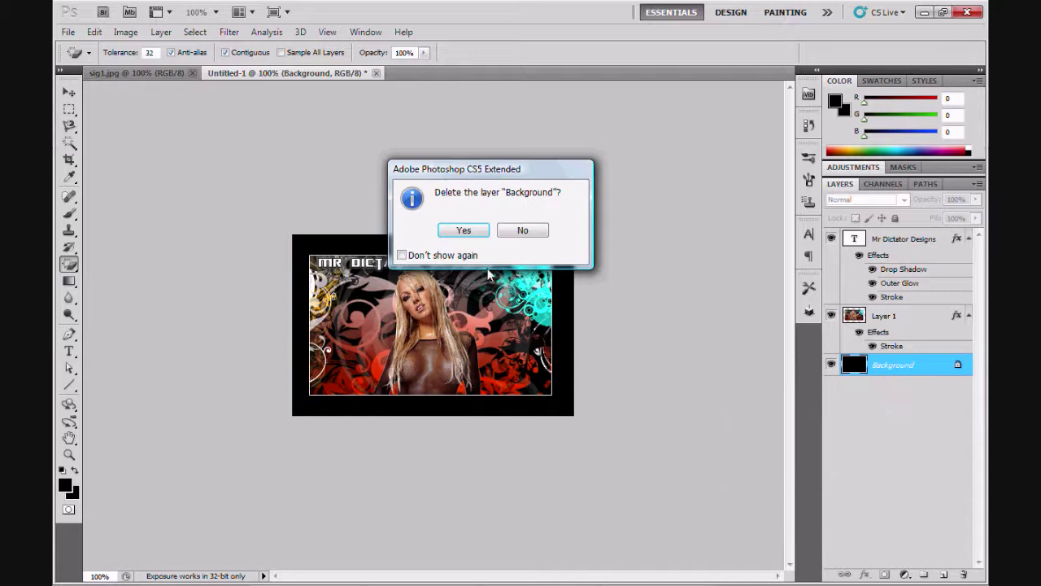
left_click(463, 231)
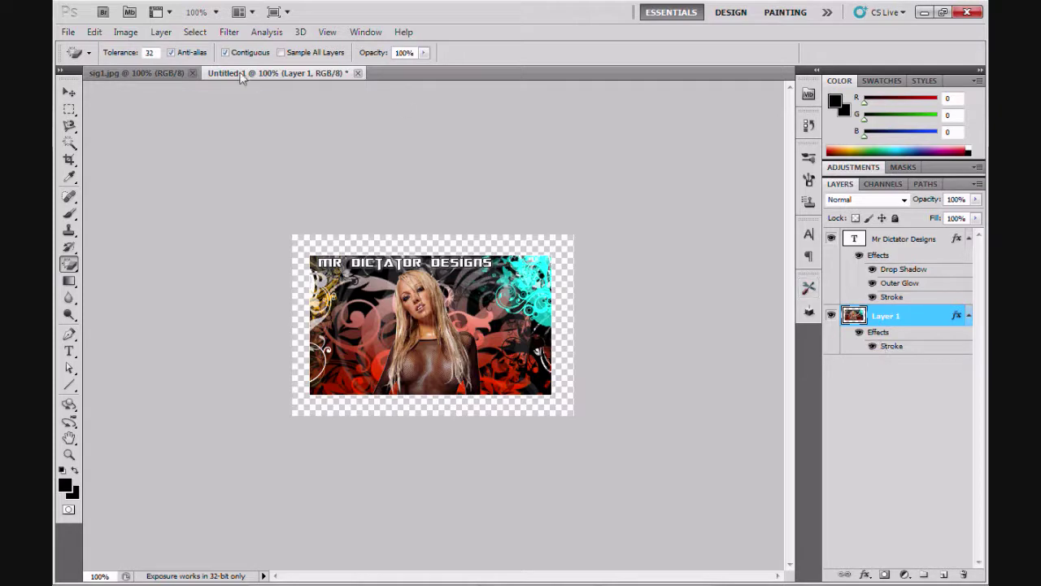
- Keep the Magic Eraser as the eraser type and step back to undo the deletion of the Background layer
right_click(69, 266)
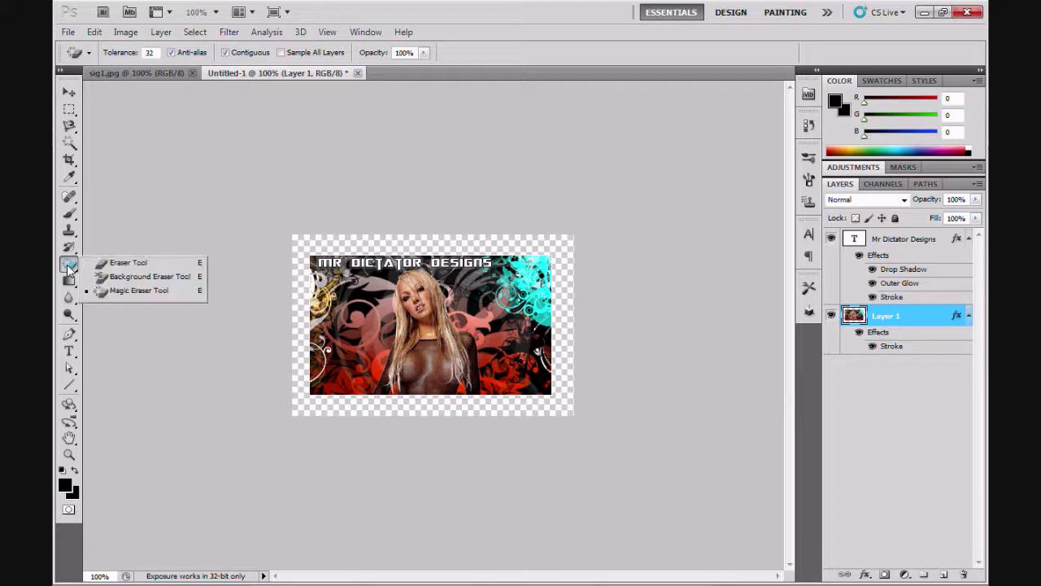
left_click(102, 298)
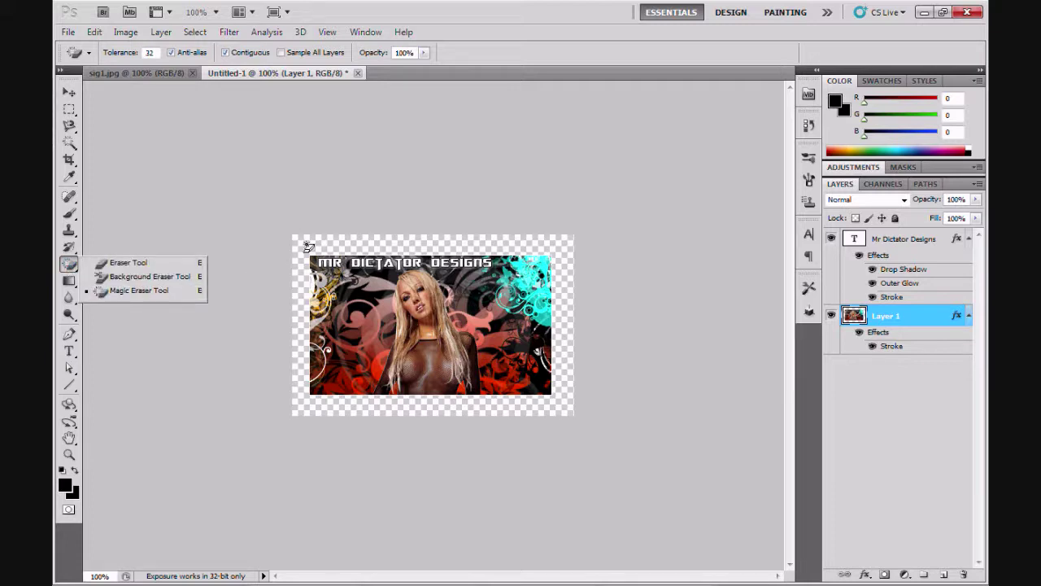
left_click(94, 32)
left_click(116, 76)
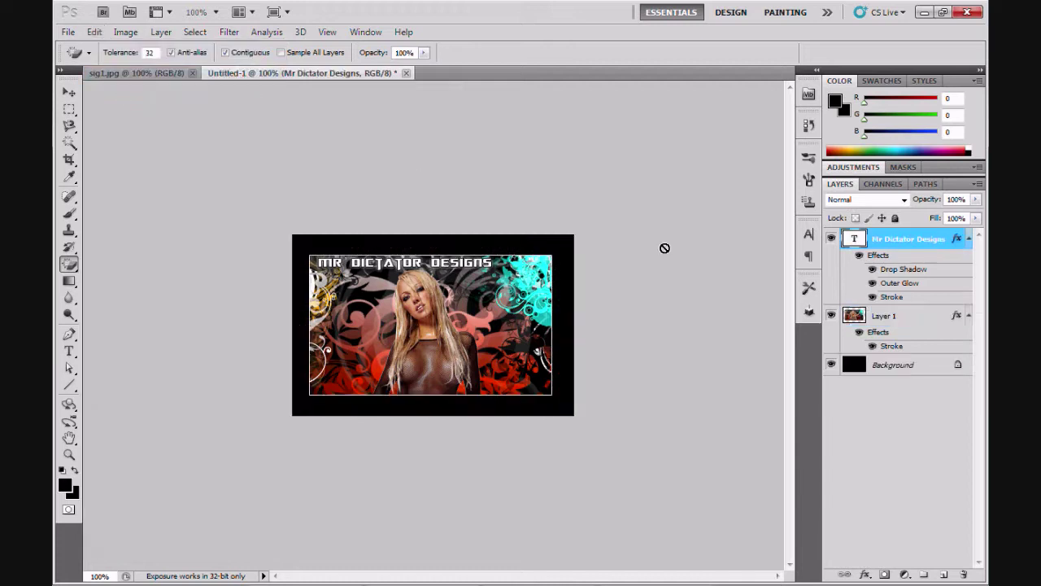
- Delete the restored black Background layer again, leaving the text and picture layers on transparency
left_click(911, 367)
right_click(912, 368)
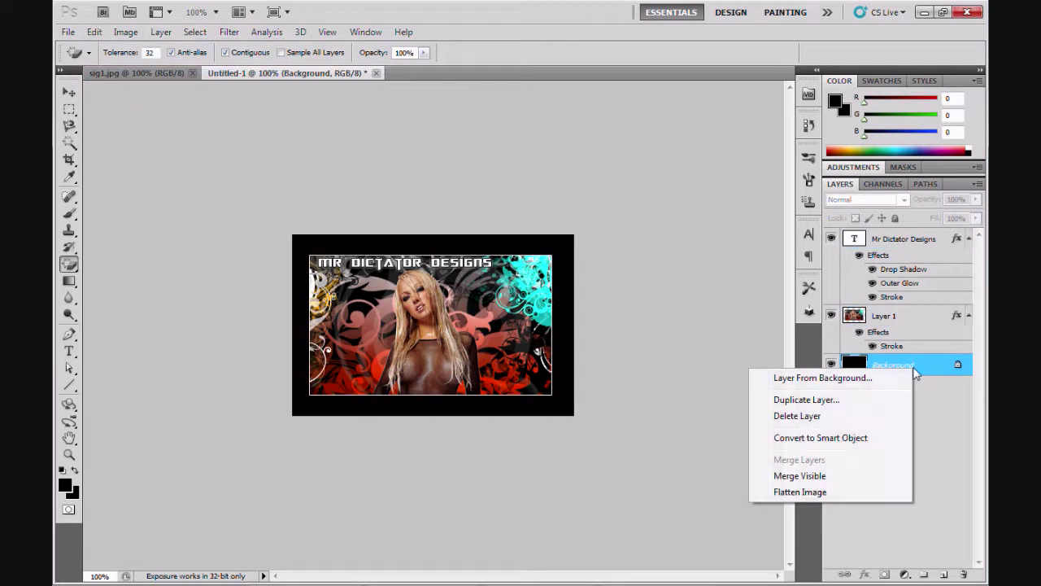
left_click(829, 415)
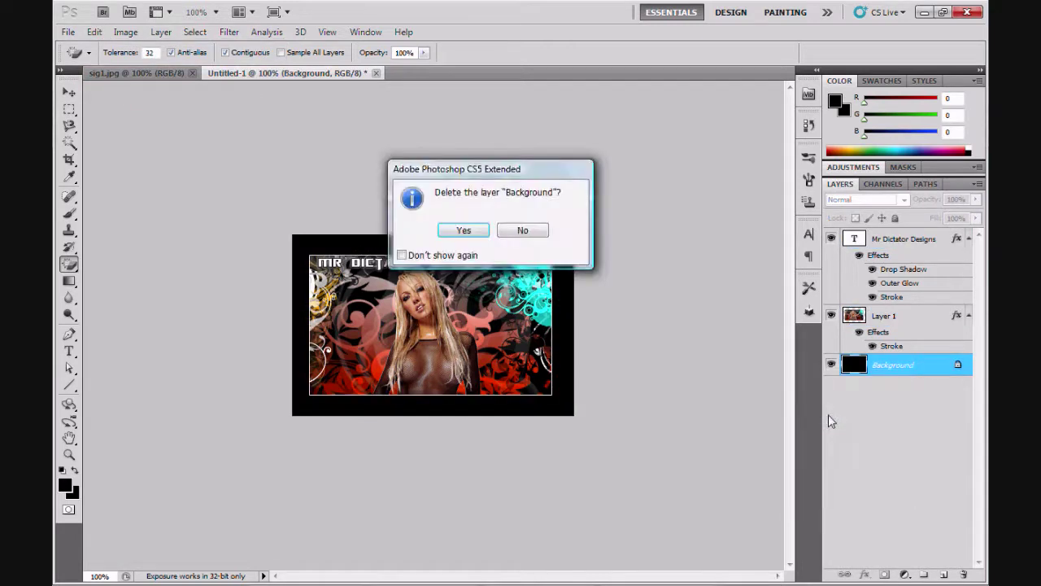
left_click(468, 231)
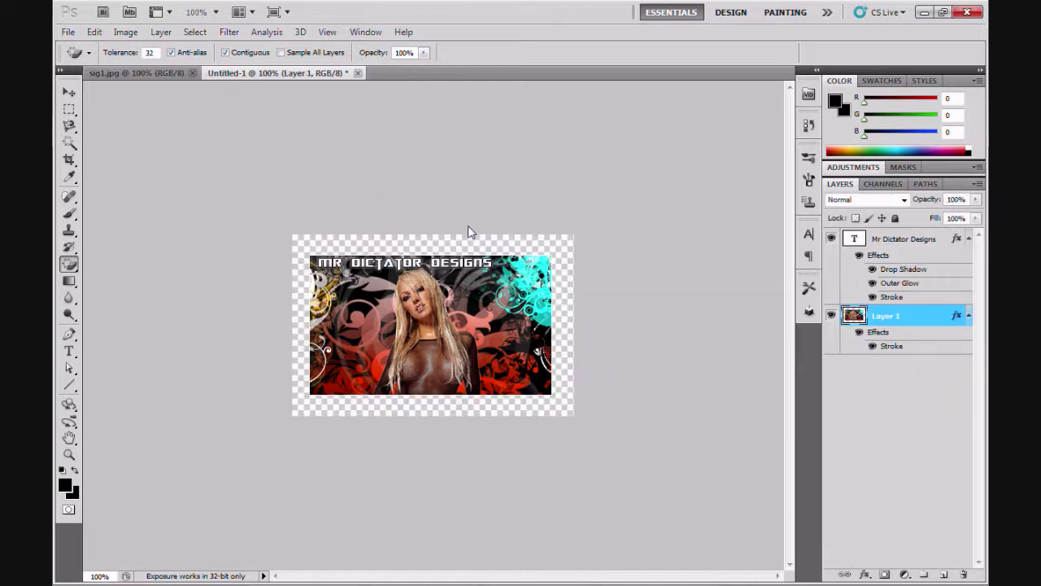